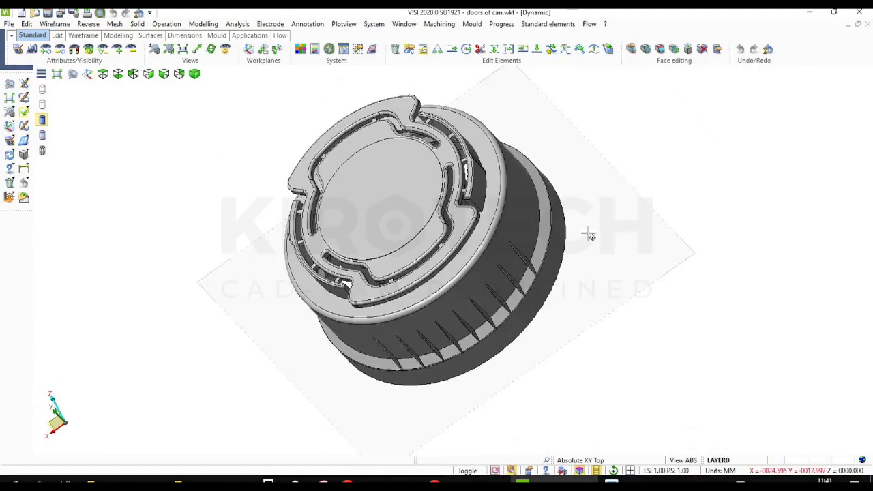
- Mesh the cap model for flow analysis with an element width of 1.50
{"action": "middle_click_drag", "start_coordinate": [575, 229], "coordinate": [448, 205]}
{"action": "scroll", "coordinate": [448, 248], "scroll_direction": "down", "scroll_amount": 3}
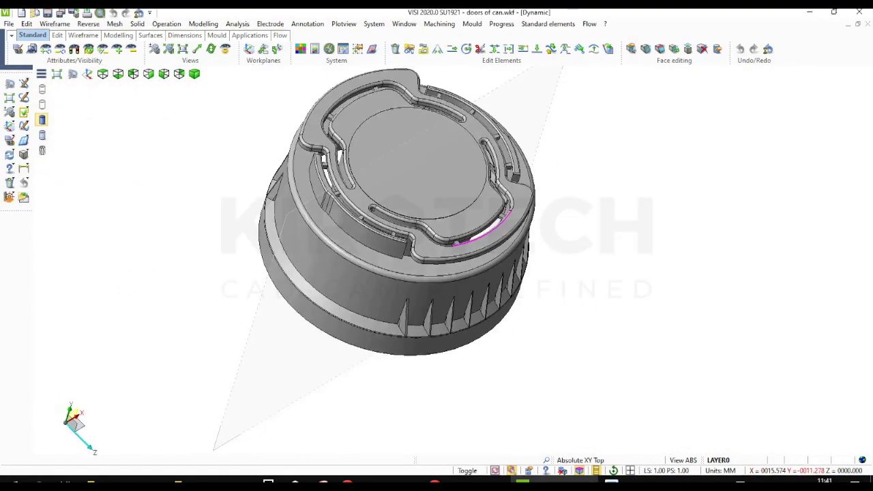
{"action": "left_click", "coordinate": [605, 23]}
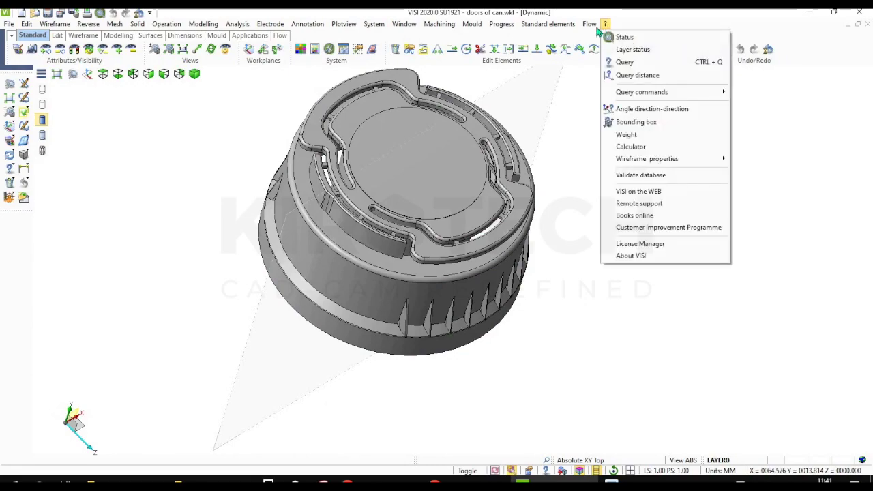
{"action": "left_click", "coordinate": [603, 65]}
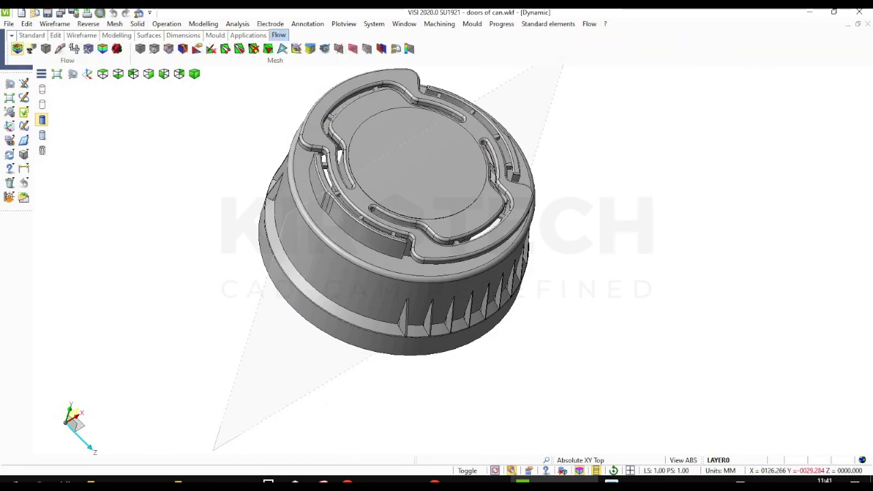
{"action": "left_click", "coordinate": [31, 49]}
{"action": "scroll", "coordinate": [525, 273], "scroll_direction": "down", "scroll_amount": 1}
{"action": "scroll", "coordinate": [477, 259], "scroll_direction": "up", "scroll_amount": 5}
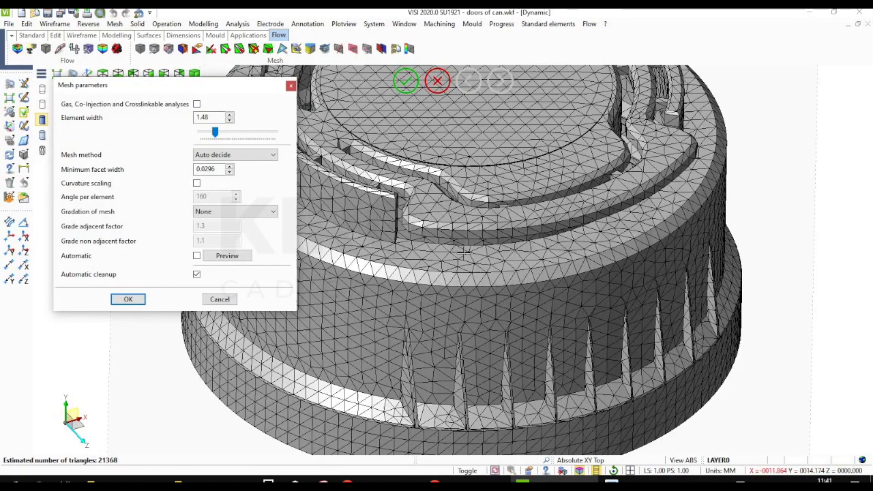
{"action": "scroll", "coordinate": [464, 256], "scroll_direction": "down", "scroll_amount": 5}
{"action": "scroll", "coordinate": [377, 165], "scroll_direction": "up", "scroll_amount": 3}
{"action": "scroll", "coordinate": [314, 153], "scroll_direction": "down", "scroll_amount": 3}
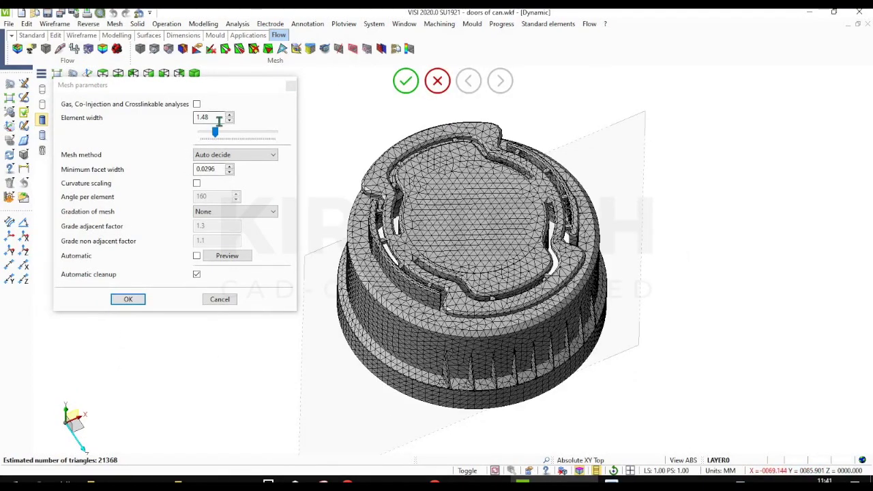
{"action": "left_click_drag", "start_coordinate": [218, 122], "coordinate": [189, 120]}
{"action": "type", "text": "1"}
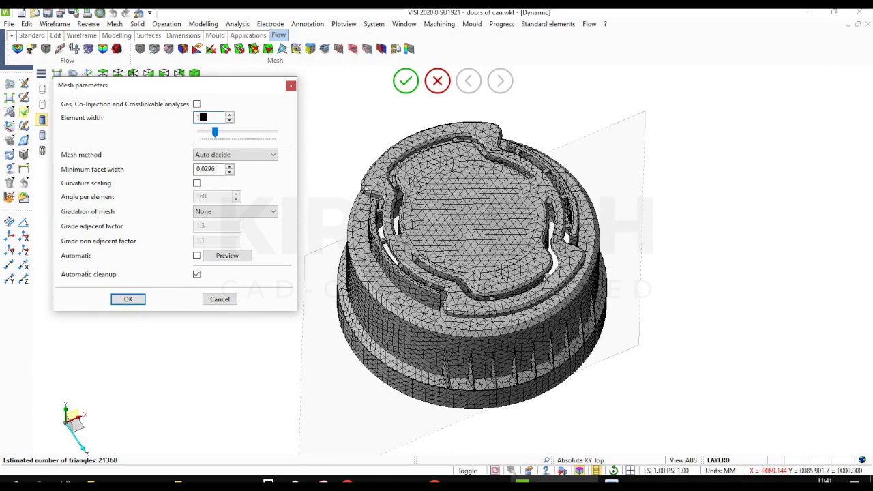
{"action": "type", "text": ".50"}
{"action": "key", "text": "Tab"}
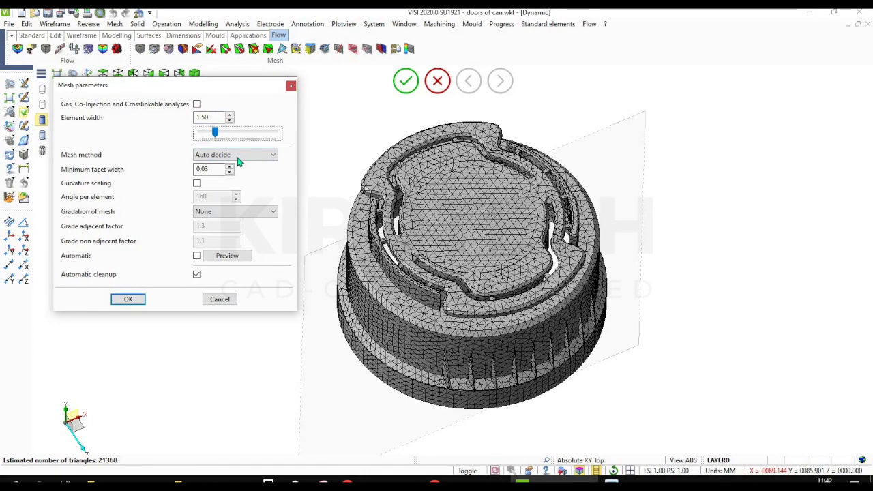
{"action": "left_click", "coordinate": [136, 299]}
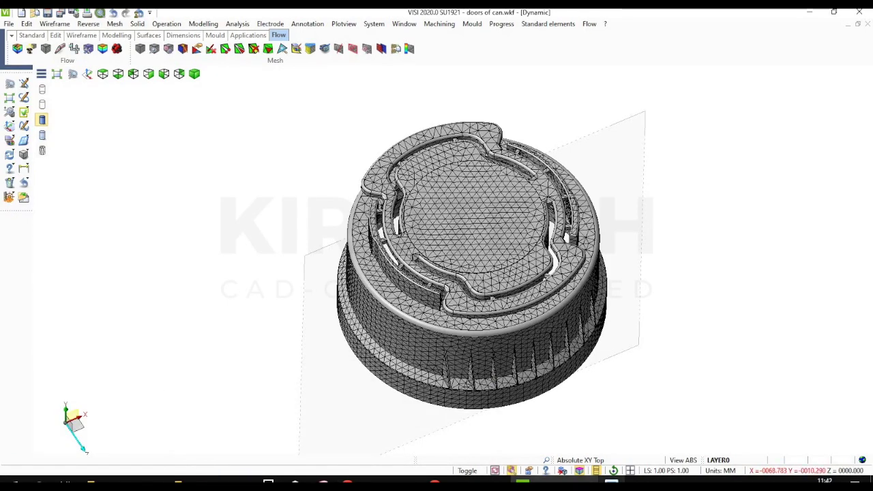
- Run the Flow wizard on the meshed cap and check the mesh's element connectivity
{"action": "scroll", "coordinate": [546, 314], "scroll_direction": "up", "scroll_amount": 5}
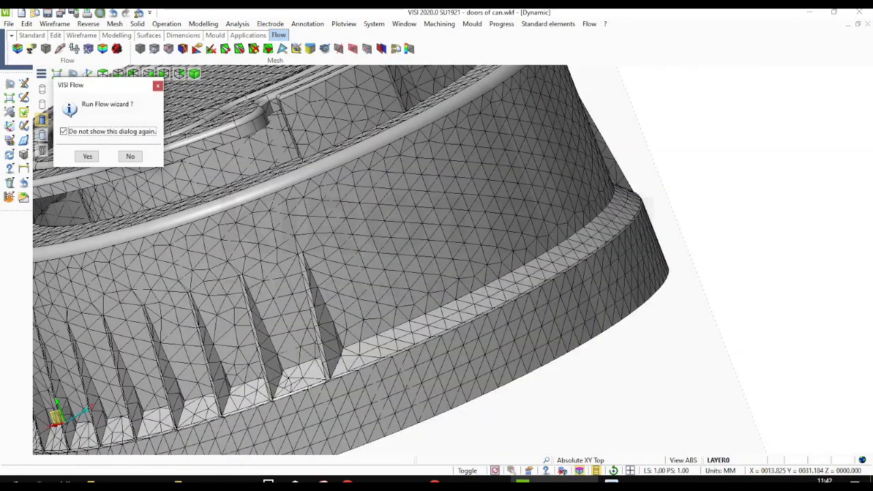
{"action": "left_click", "coordinate": [96, 156]}
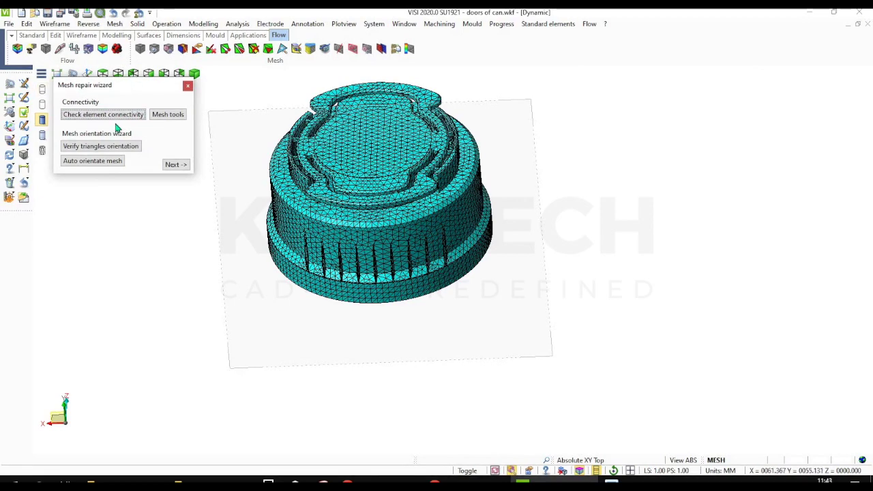
{"action": "left_click", "coordinate": [119, 115]}
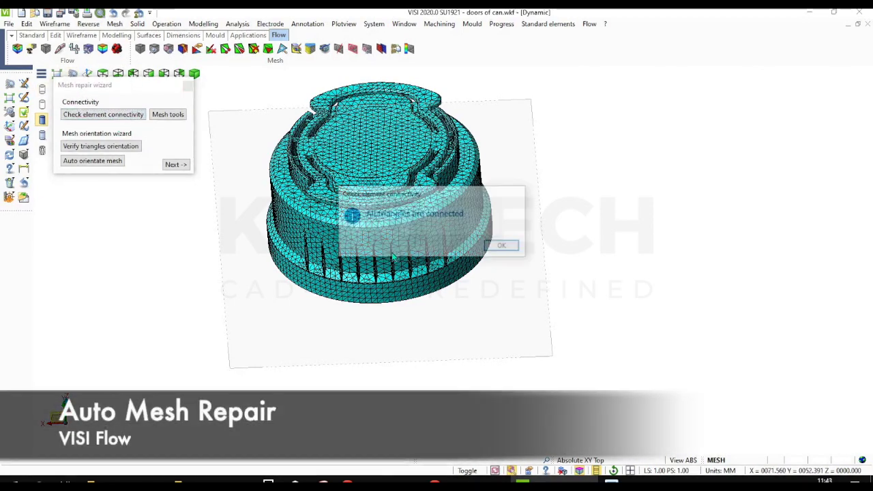
{"action": "left_click", "coordinate": [503, 246]}
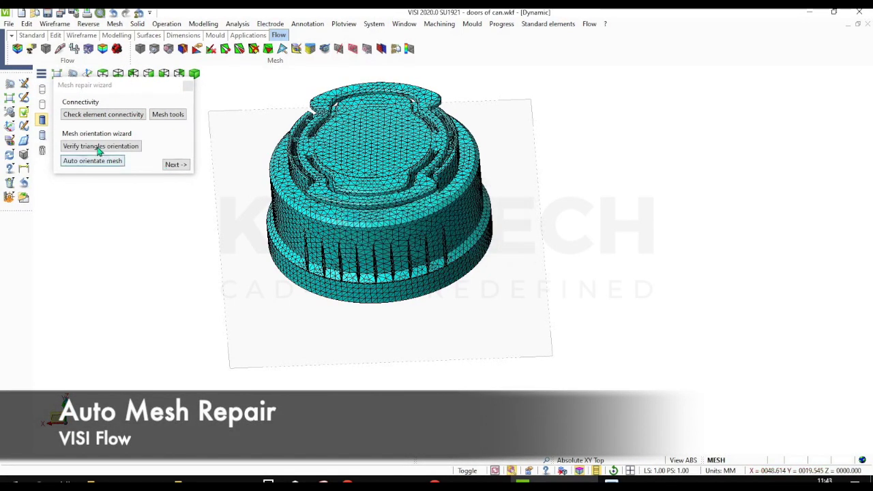
- Verify the orientation of the mesh triangles and auto-orientate the mesh
{"action": "left_click", "coordinate": [99, 147]}
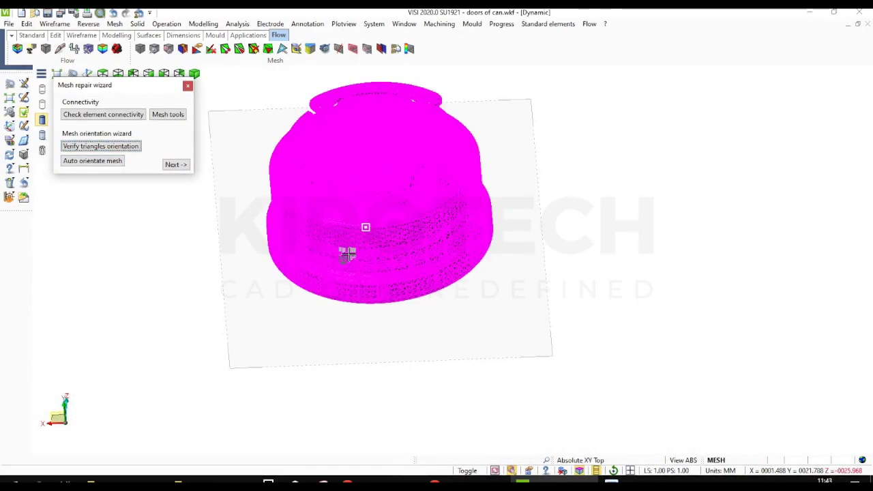
{"action": "scroll", "coordinate": [347, 254], "scroll_direction": "up", "scroll_amount": 5}
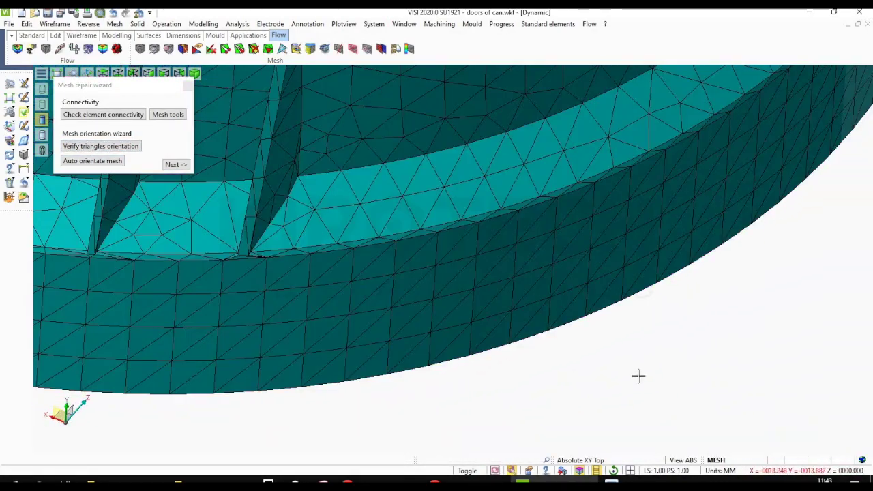
{"action": "mouse_move", "coordinate": [643, 382]}
{"action": "middle_mouse_down"}
{"action": "mouse_move", "coordinate": [630, 343]}
{"action": "mouse_move", "coordinate": [294, 330]}
{"action": "mouse_move", "coordinate": [88, 157]}
{"action": "middle_mouse_up"}
{"action": "scroll", "coordinate": [545, 338], "scroll_direction": "down", "scroll_amount": 3}
{"action": "scroll", "coordinate": [290, 326], "scroll_direction": "down", "scroll_amount": 4}
{"action": "left_click", "coordinate": [114, 162]}
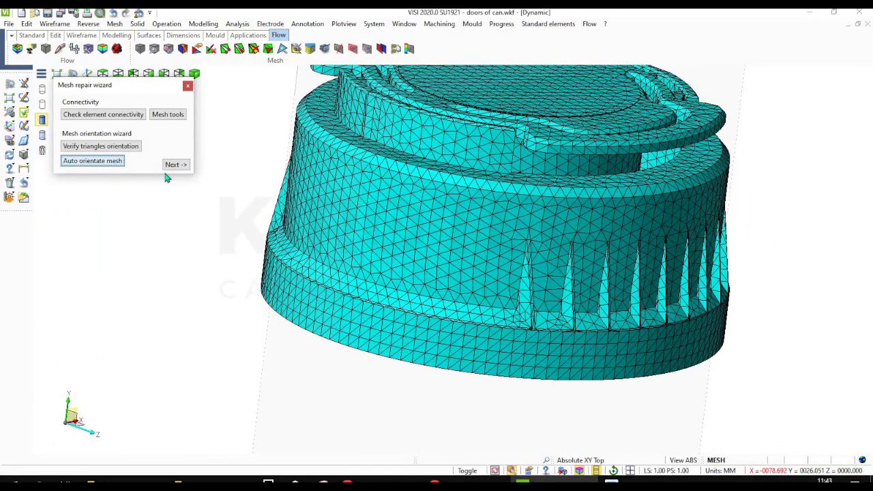
- Continue the mesh repair wizard through the thickness analysis and format the model for analysis
{"action": "left_click", "coordinate": [175, 165]}
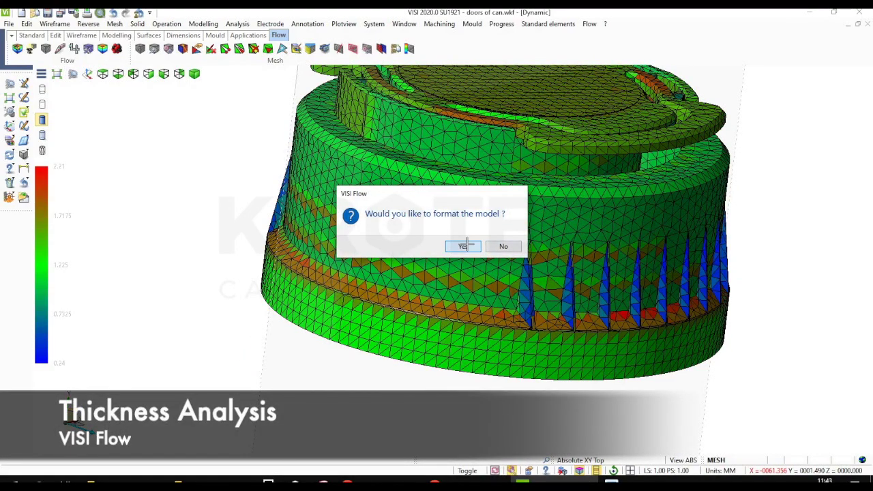
{"action": "left_click", "coordinate": [462, 247]}
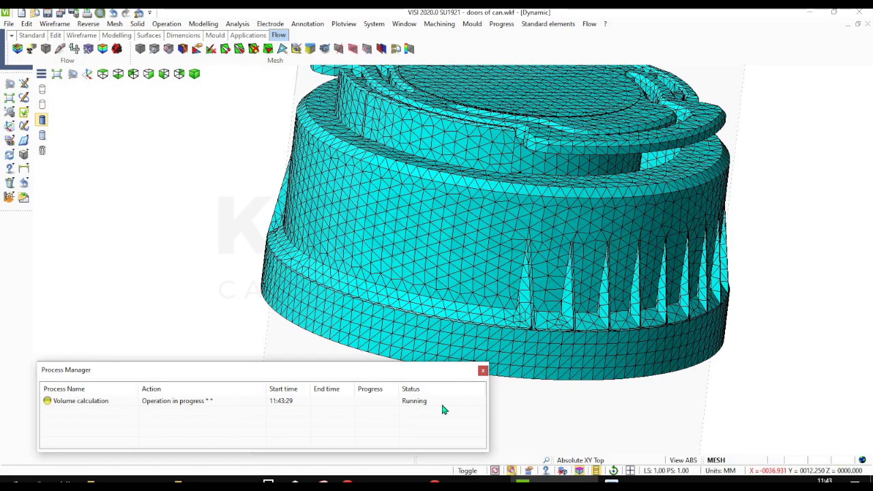
{"action": "left_click_drag", "start_coordinate": [358, 368], "coordinate": [375, 188]}
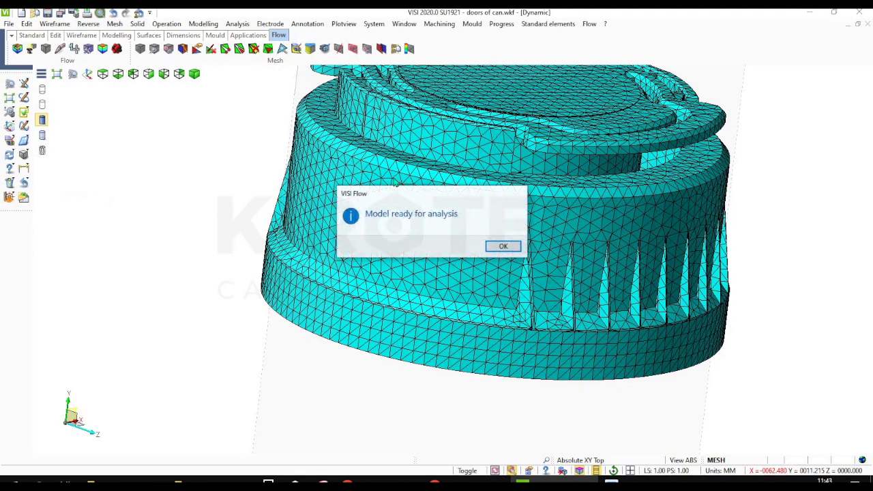
{"action": "left_click", "coordinate": [503, 247]}
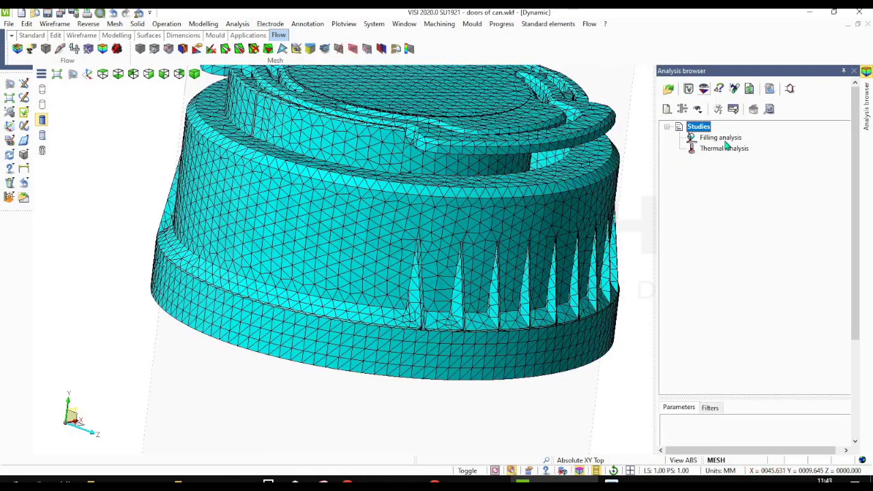
- Create a standard filling analysis named "Doors of can" with the description "fill analysis"
{"action": "left_click", "coordinate": [726, 140]}
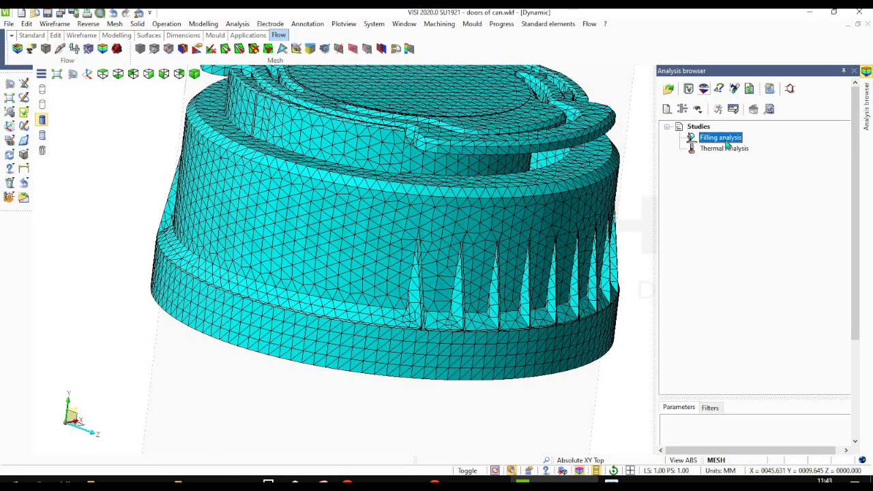
{"action": "right_click", "coordinate": [726, 140]}
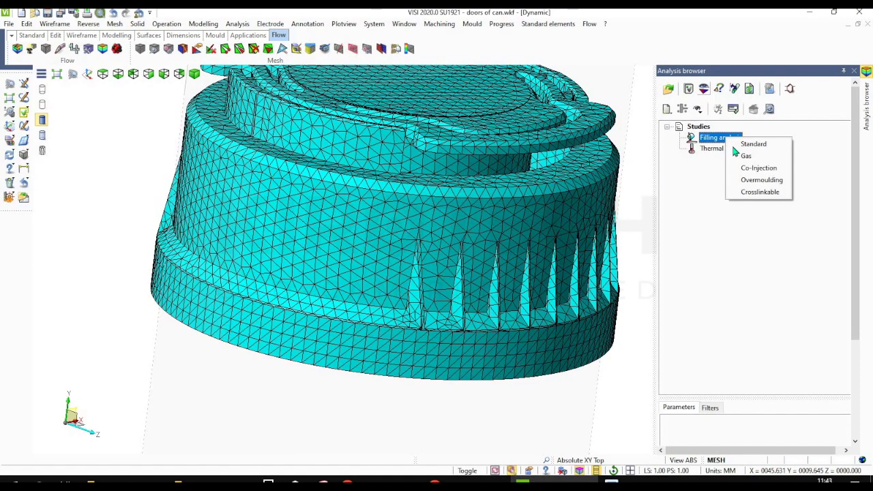
{"action": "left_click", "coordinate": [747, 143]}
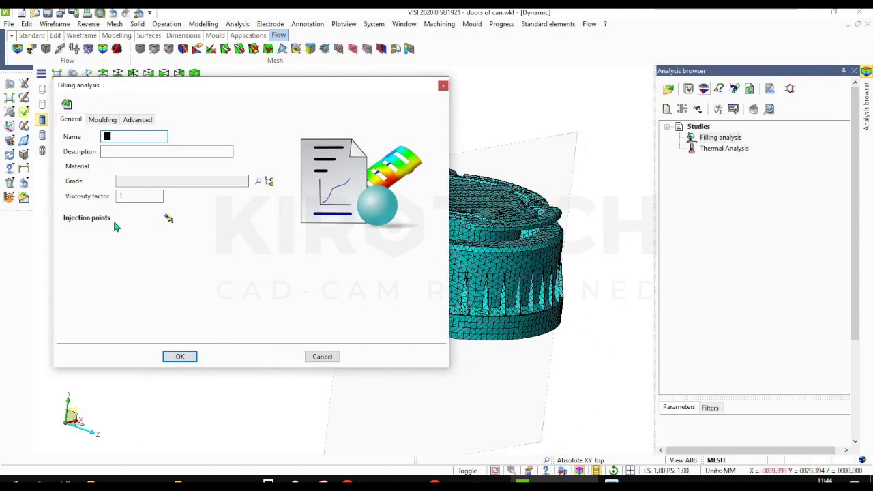
{"action": "left_click", "coordinate": [127, 153]}
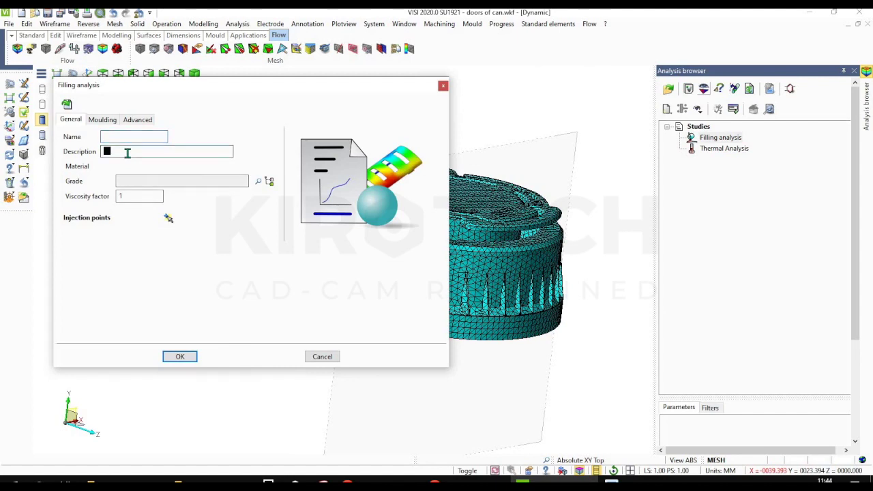
{"action": "left_click", "coordinate": [104, 120]}
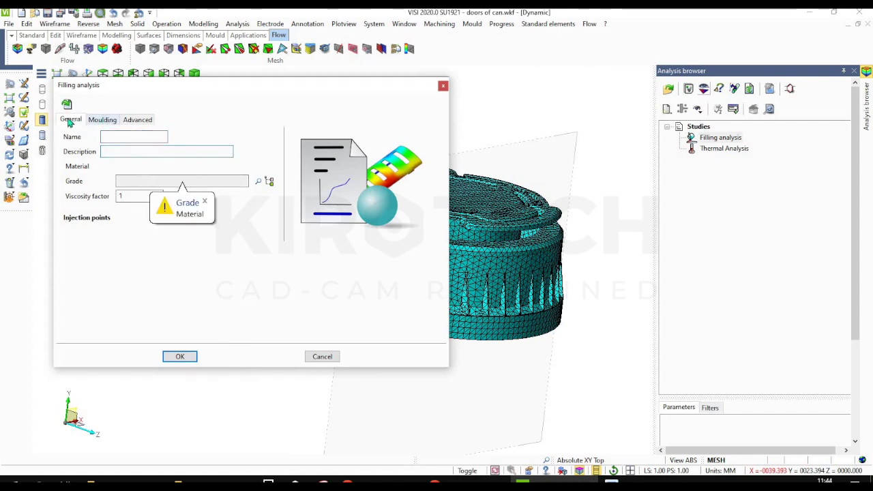
{"action": "left_click", "coordinate": [121, 136]}
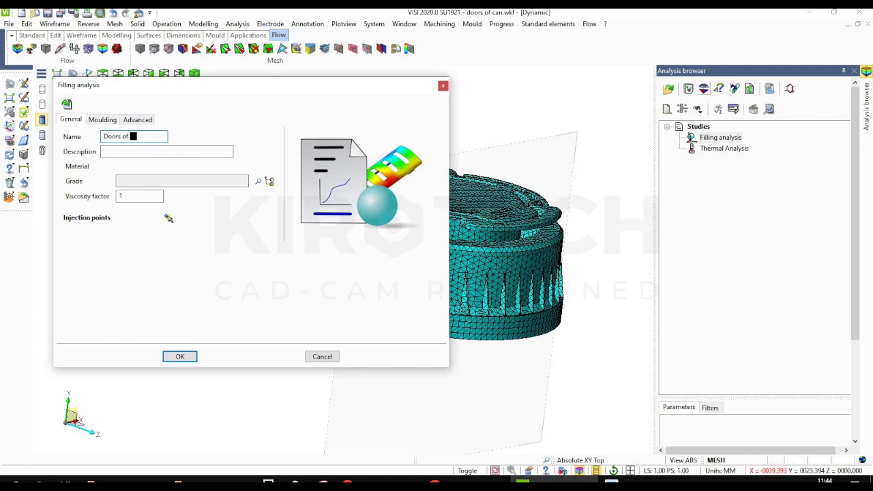
{"action": "left_click", "coordinate": [119, 152]}
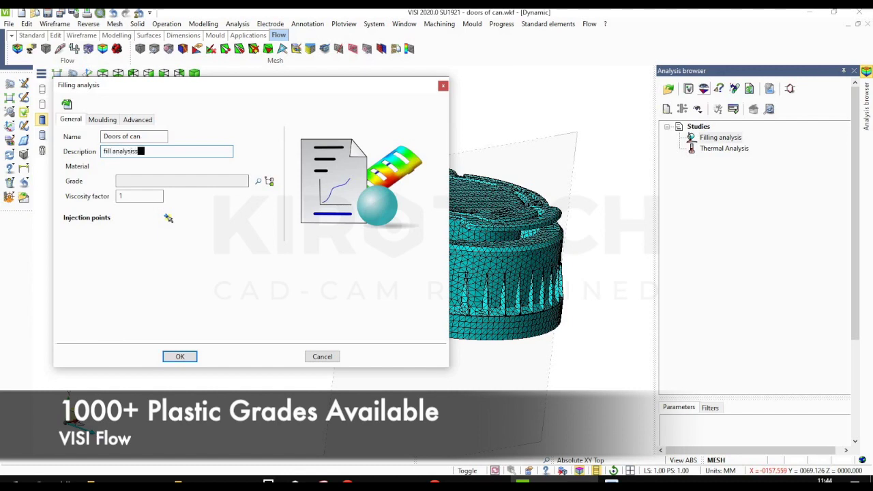
- Open the material database for the filling analysis grade and list the PA66 materials
{"action": "left_click", "coordinate": [217, 177]}
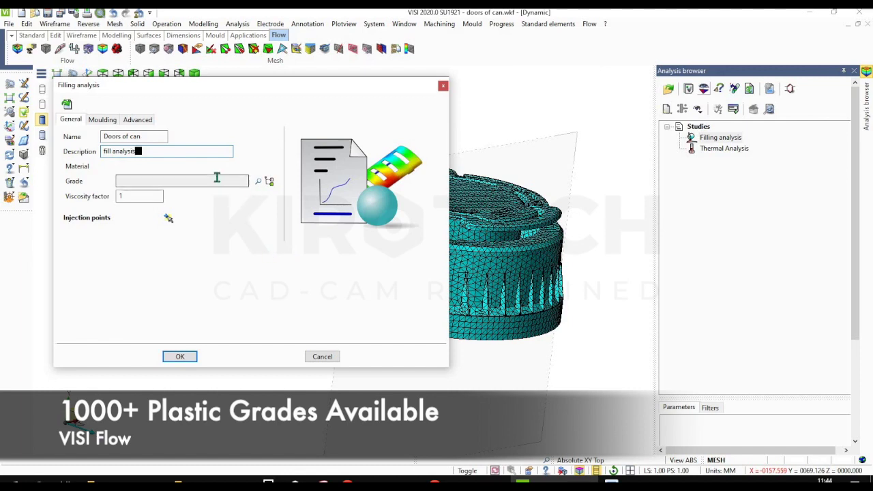
{"action": "left_click", "coordinate": [270, 181]}
{"action": "mouse_move", "coordinate": [290, 199]}
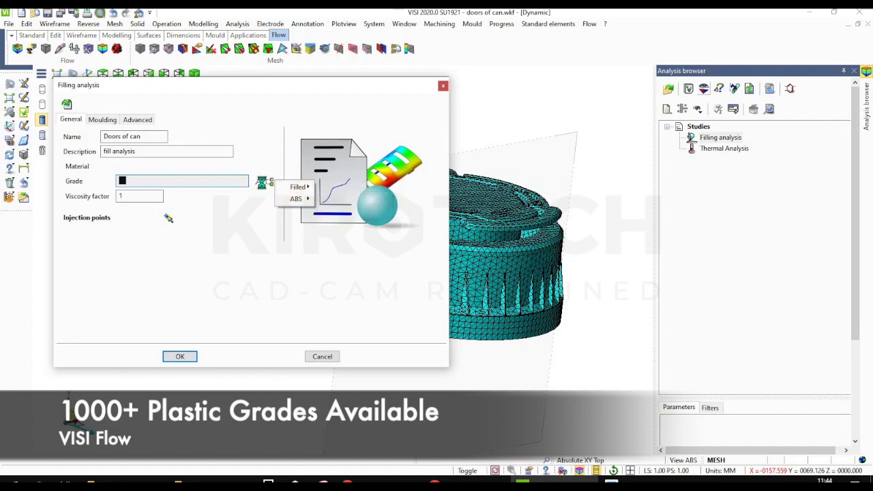
{"action": "left_click", "coordinate": [260, 180]}
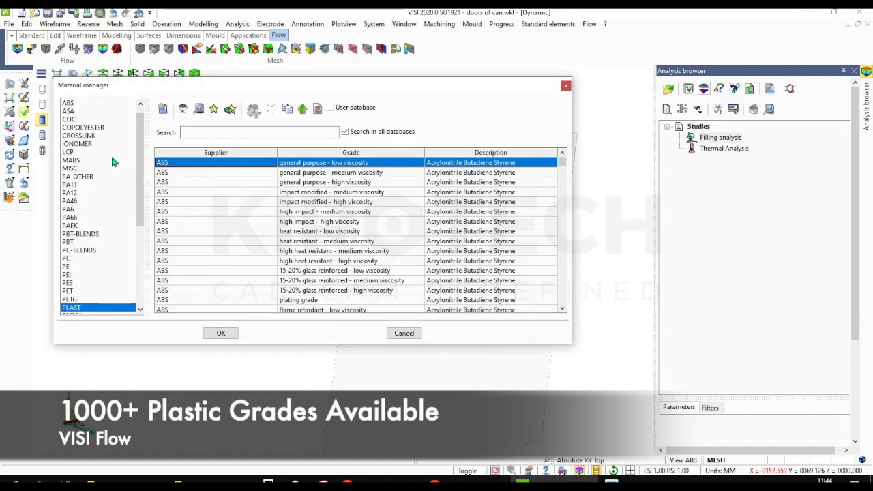
{"action": "scroll", "coordinate": [82, 211], "scroll_direction": "up", "scroll_amount": 1}
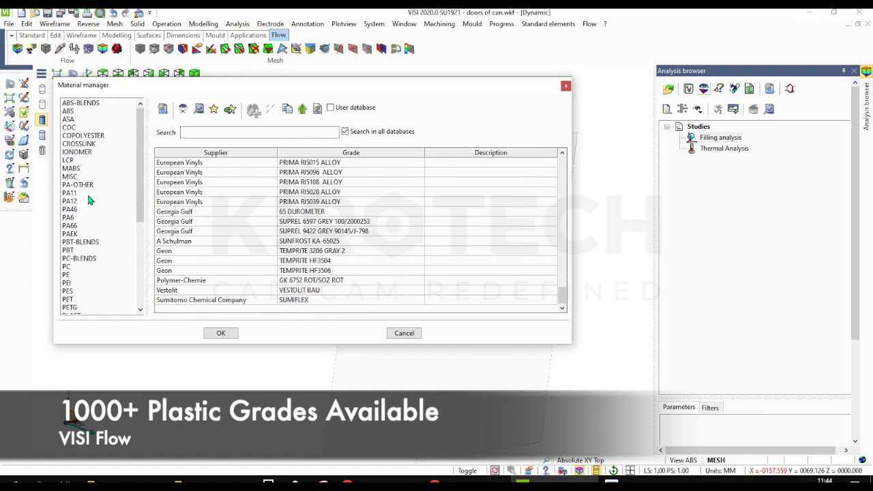
{"action": "left_click", "coordinate": [76, 218]}
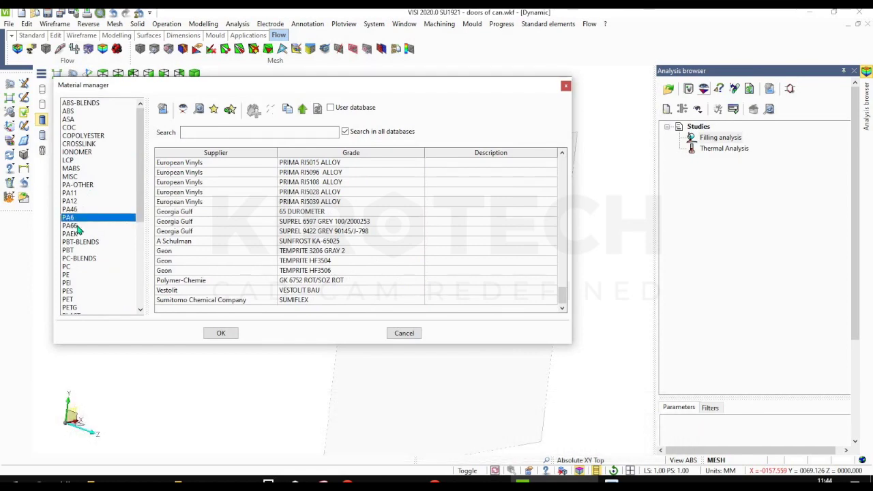
{"action": "left_click", "coordinate": [74, 226]}
- Assign the Polyone LUBRIONE NN 30GF 15T Black grade, 30% glass reinforced, as the filling analysis material
{"action": "scroll", "coordinate": [316, 283], "scroll_direction": "down", "scroll_amount": 15}
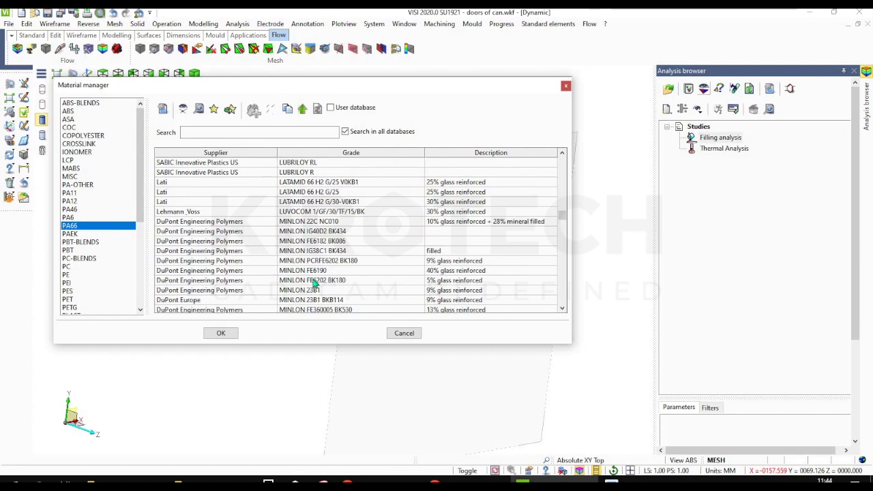
{"action": "scroll", "coordinate": [316, 284], "scroll_direction": "down", "scroll_amount": 10}
{"action": "scroll", "coordinate": [315, 283], "scroll_direction": "down", "scroll_amount": 10}
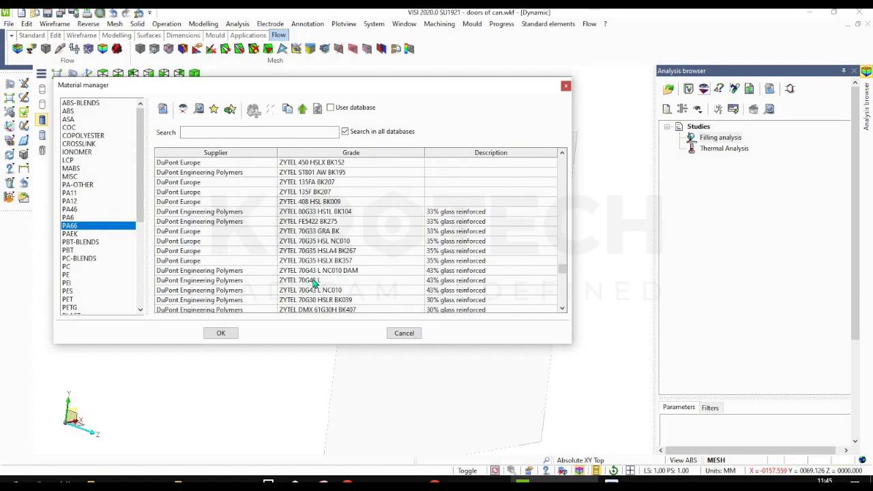
{"action": "scroll", "coordinate": [313, 283], "scroll_direction": "down", "scroll_amount": 3}
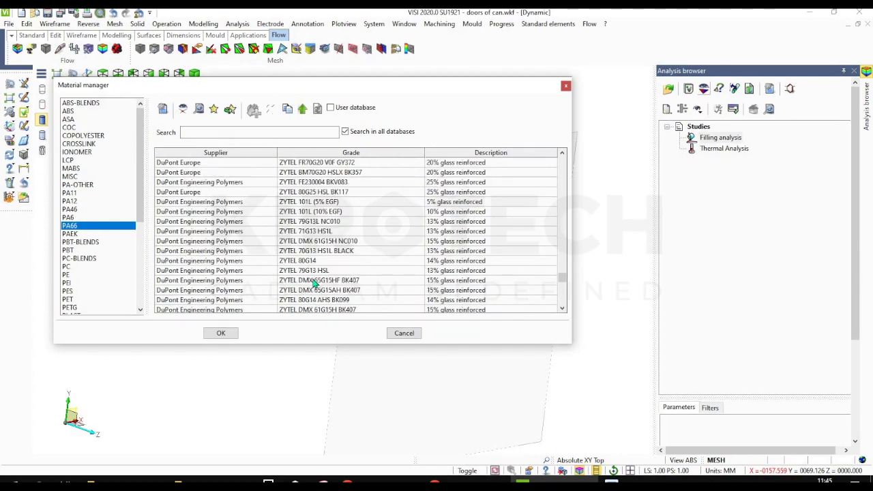
{"action": "scroll", "coordinate": [314, 284], "scroll_direction": "up", "scroll_amount": 6}
{"action": "scroll", "coordinate": [313, 283], "scroll_direction": "down", "scroll_amount": 3}
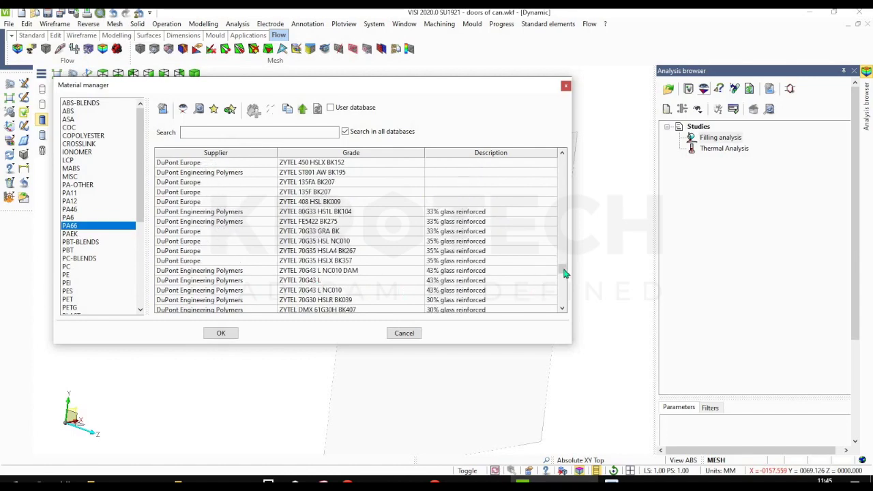
{"action": "left_click_drag", "start_coordinate": [563, 275], "coordinate": [563, 306]}
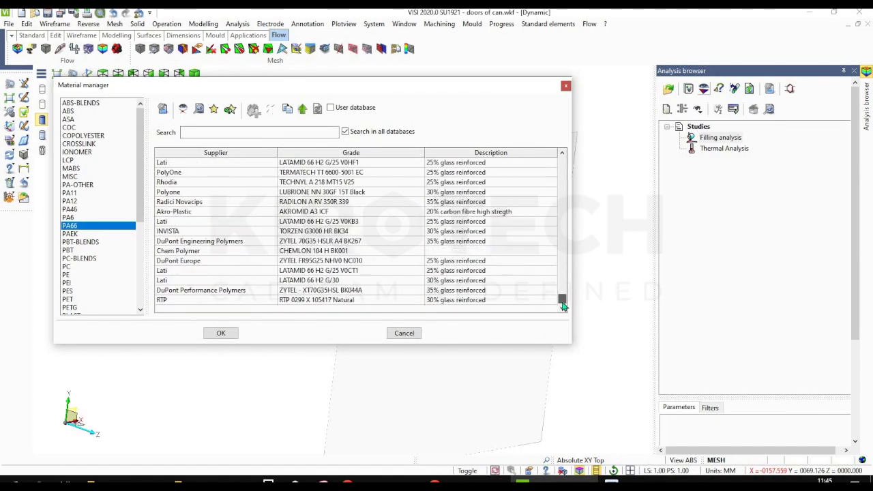
{"action": "scroll", "coordinate": [563, 300], "scroll_direction": "up", "scroll_amount": 5}
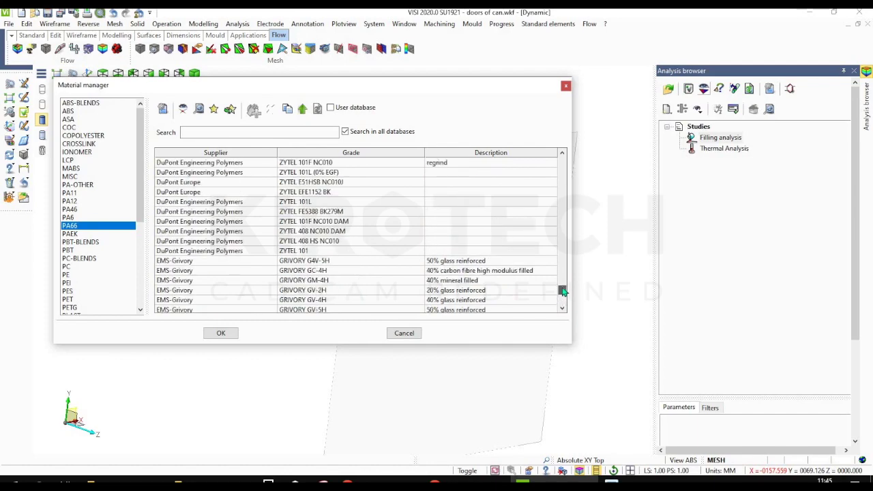
{"action": "scroll", "coordinate": [563, 300], "scroll_direction": "down", "scroll_amount": 6}
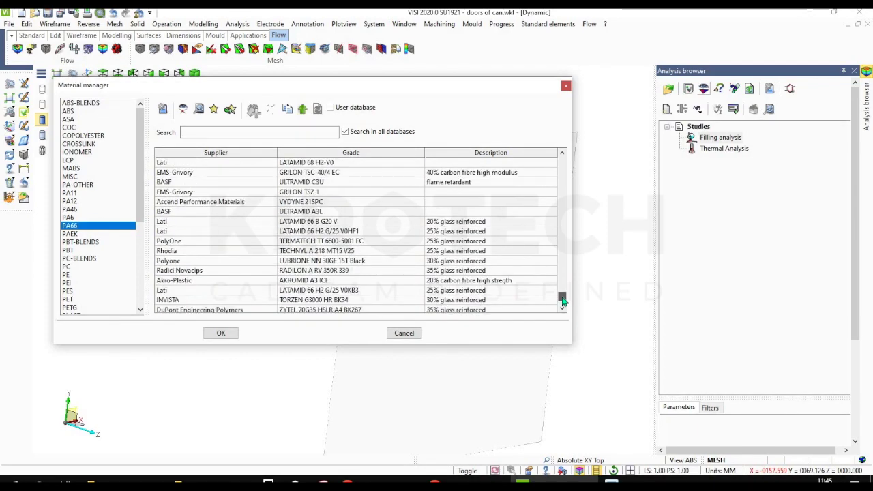
{"action": "left_click", "coordinate": [473, 263]}
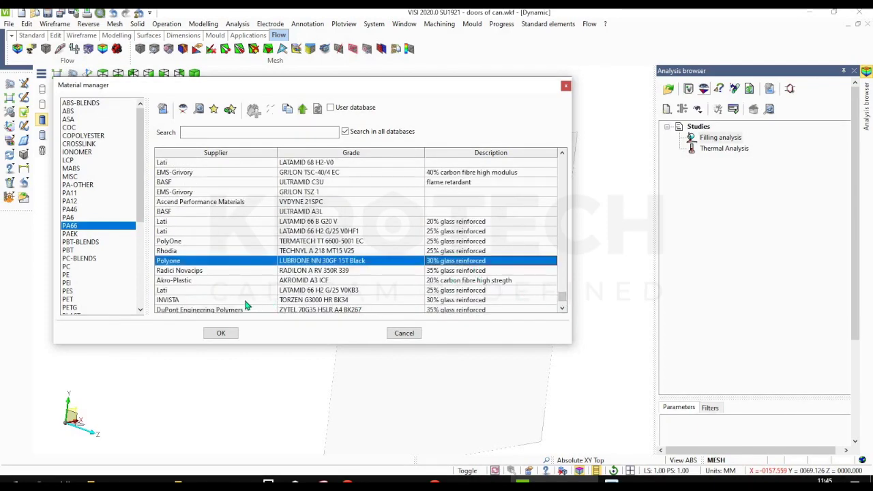
{"action": "left_click", "coordinate": [221, 333]}
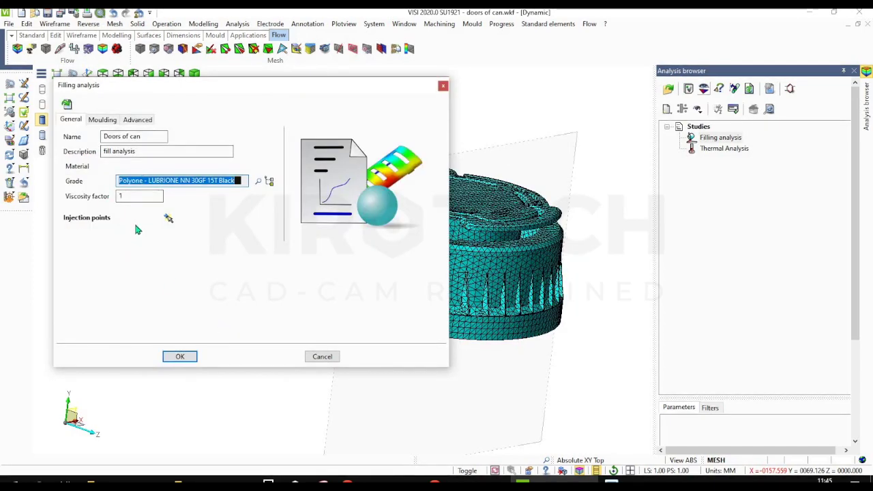
- Place one injection point on the outer face of the cap's lower rim, away from the ribs, and accept it
{"action": "left_click", "coordinate": [167, 219]}
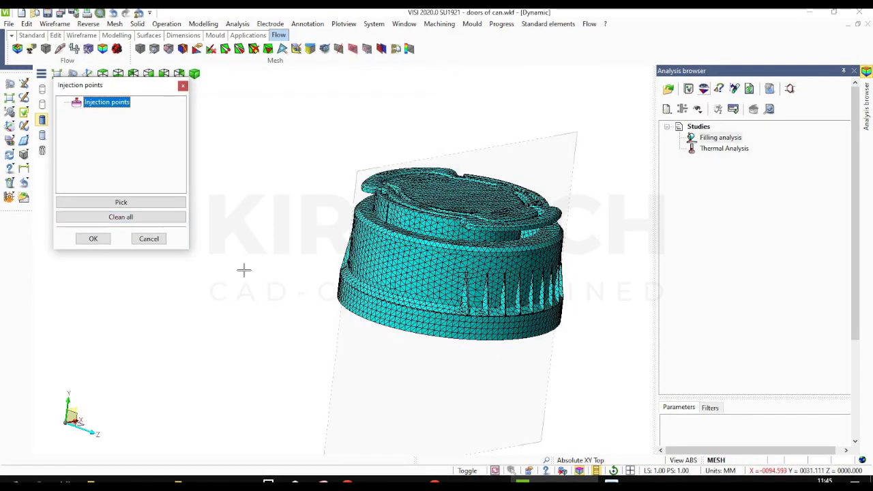
{"action": "middle_click_drag", "start_coordinate": [426, 294], "coordinate": [218, 245]}
{"action": "scroll", "coordinate": [389, 253], "scroll_direction": "up", "scroll_amount": 5}
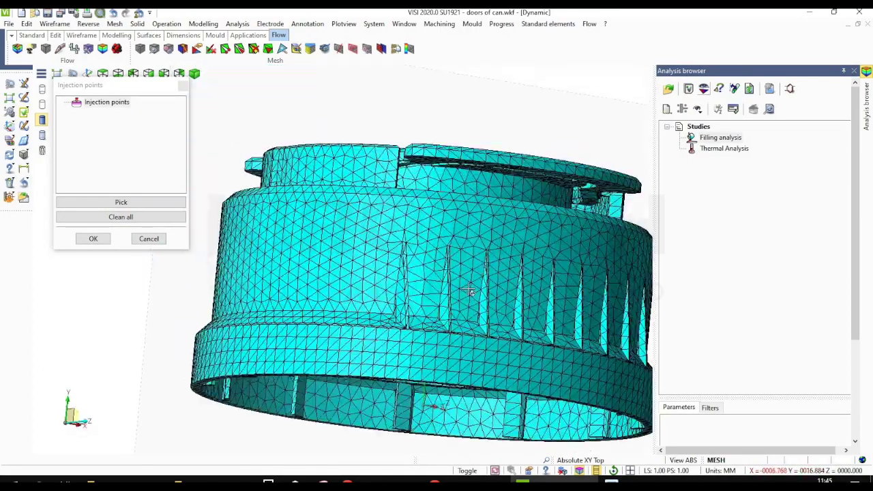
{"action": "middle_click_drag", "start_coordinate": [471, 292], "coordinate": [452, 291]}
{"action": "scroll", "coordinate": [452, 290], "scroll_direction": "down", "scroll_amount": 5}
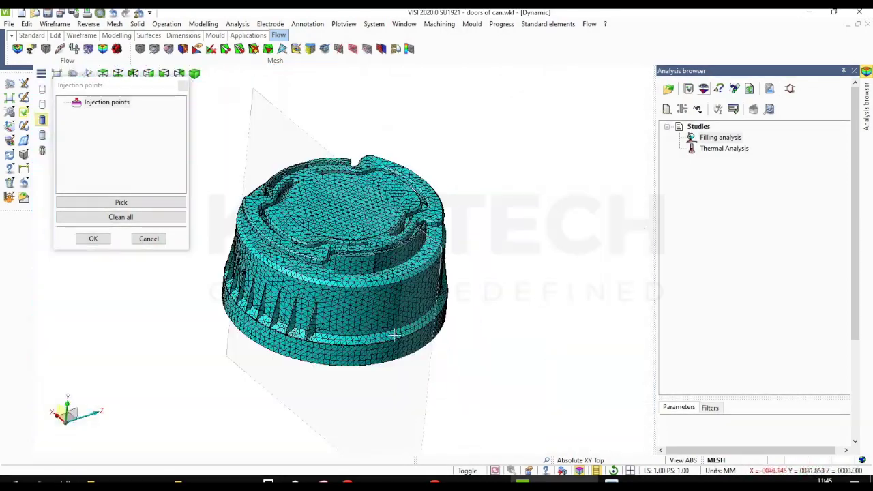
{"action": "scroll", "coordinate": [341, 305], "scroll_direction": "up", "scroll_amount": 3}
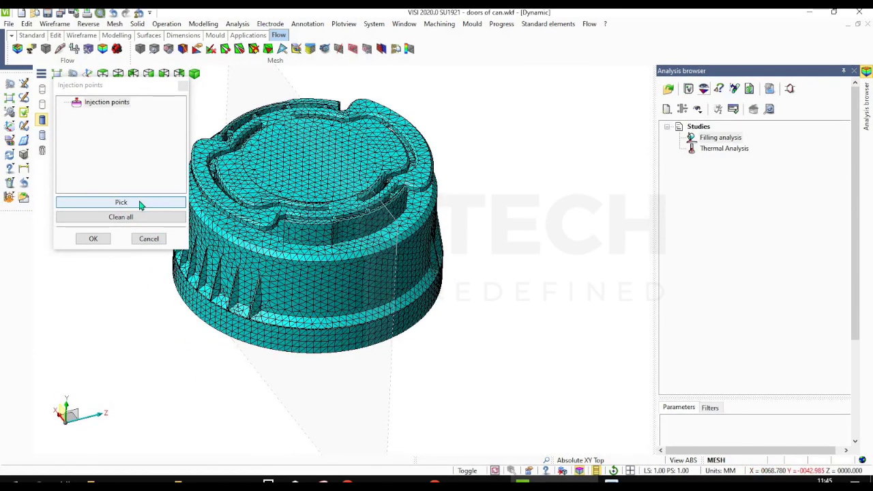
{"action": "middle_click_drag", "start_coordinate": [335, 352], "coordinate": [143, 265]}
{"action": "left_click", "coordinate": [152, 202]}
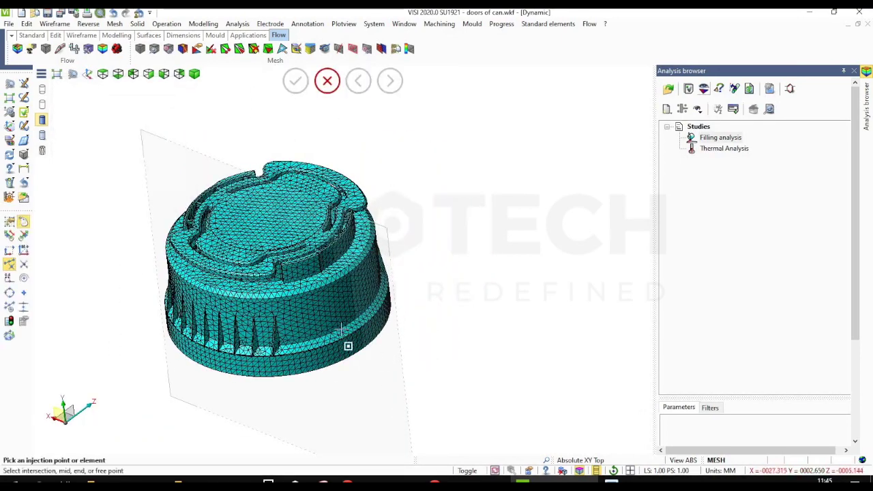
{"action": "scroll", "coordinate": [348, 330], "scroll_direction": "up", "scroll_amount": 5}
{"action": "left_click", "coordinate": [358, 333]}
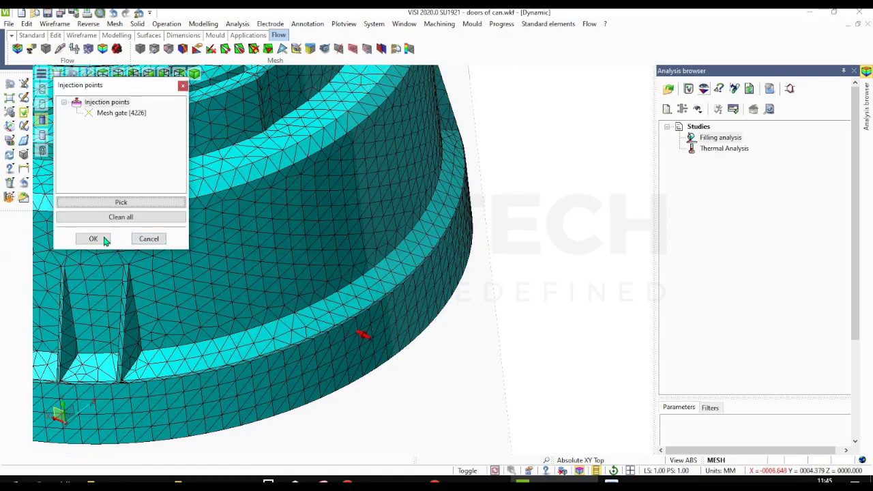
{"action": "left_click", "coordinate": [93, 238]}
{"action": "scroll", "coordinate": [619, 277], "scroll_direction": "down", "scroll_amount": 5}
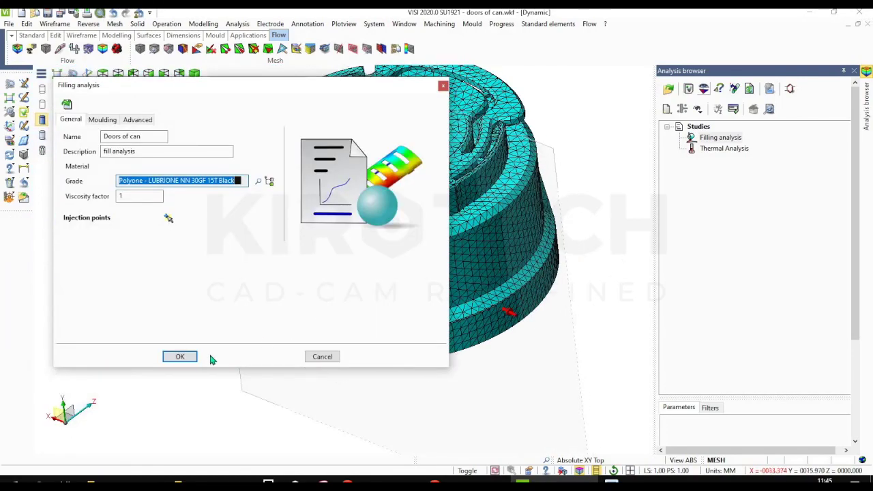
- Confirm the filling analysis setup and run the "Doors of can" calculation, minimising its progress window
{"action": "left_click", "coordinate": [180, 357]}
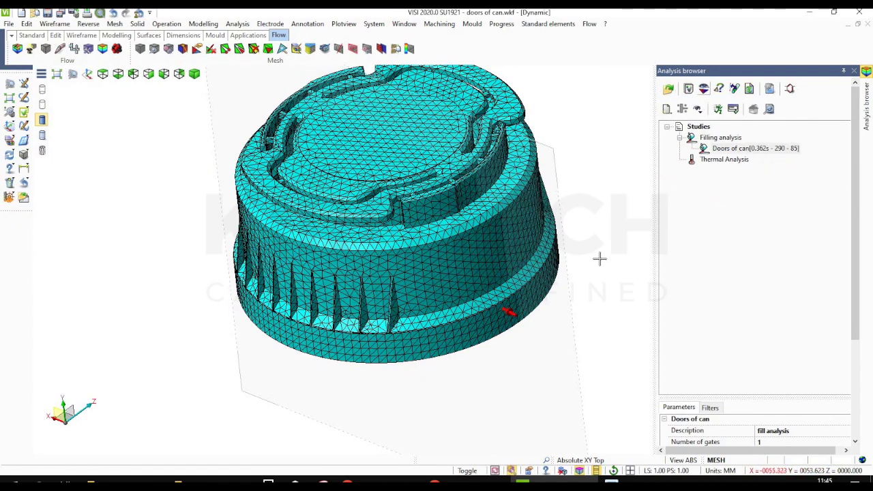
{"action": "right_click", "coordinate": [754, 150]}
{"action": "left_click", "coordinate": [784, 167]}
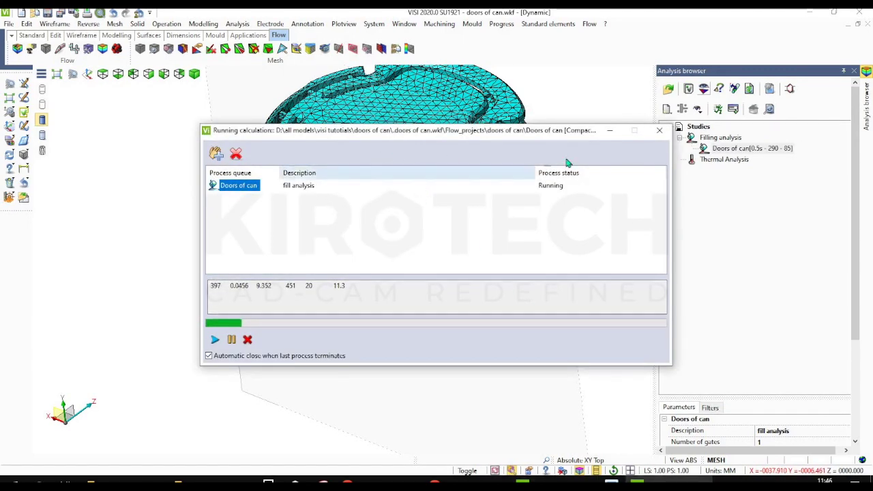
{"action": "left_click", "coordinate": [608, 130]}
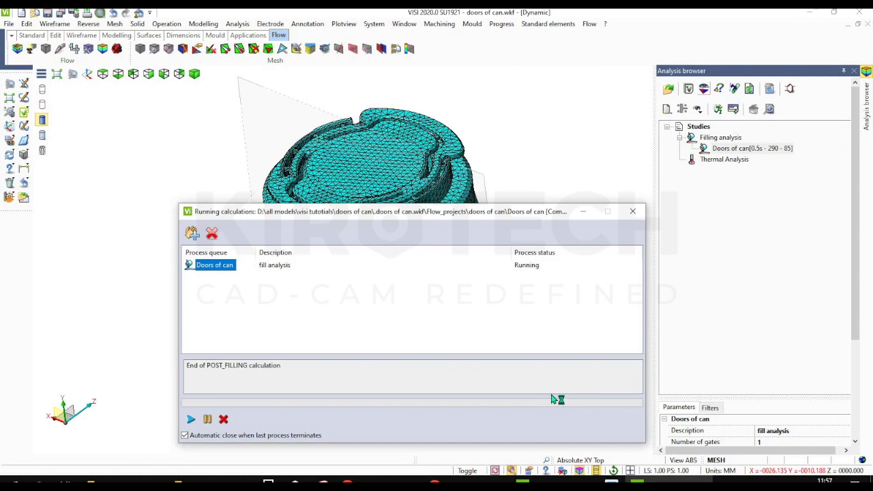
- Load the "Doors of can" filling results and play the isochrones animation, moving the results dialog clear of the model
{"action": "right_click", "coordinate": [745, 149]}
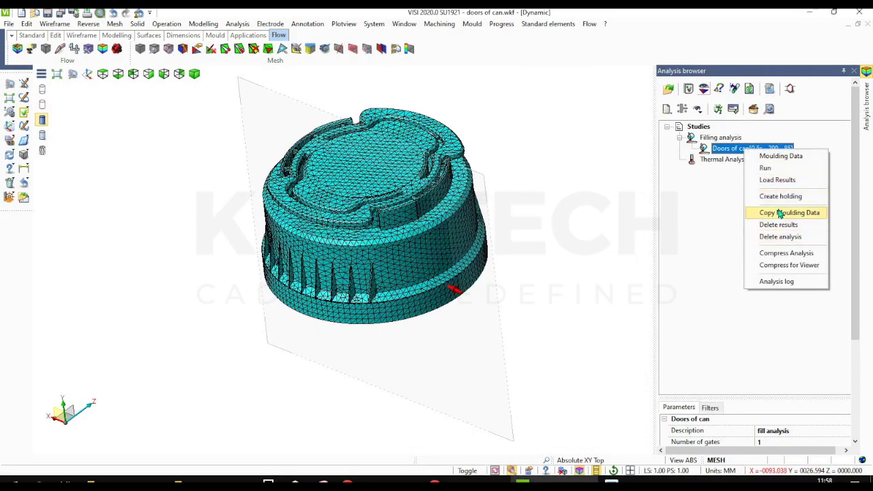
{"action": "left_click", "coordinate": [778, 180]}
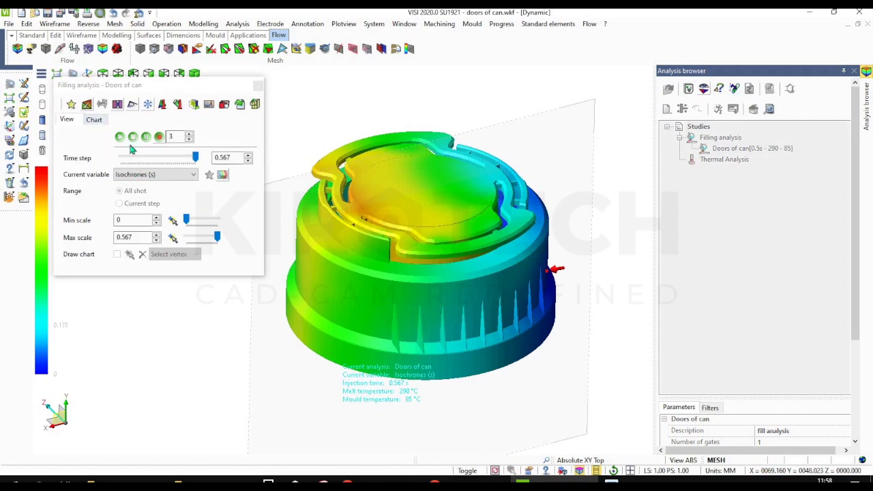
{"action": "left_click", "coordinate": [120, 137]}
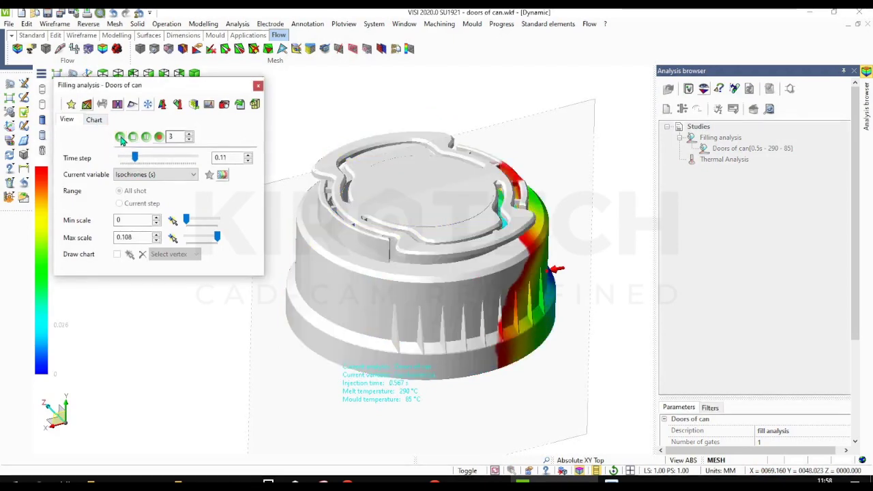
{"action": "middle_click_drag", "start_coordinate": [389, 319], "coordinate": [518, 348]}
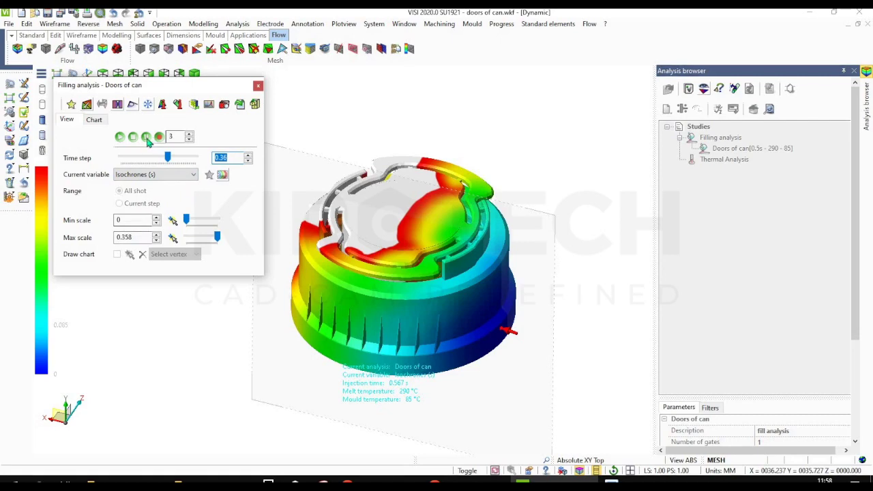
{"action": "left_click_drag", "start_coordinate": [201, 86], "coordinate": [664, 270]}
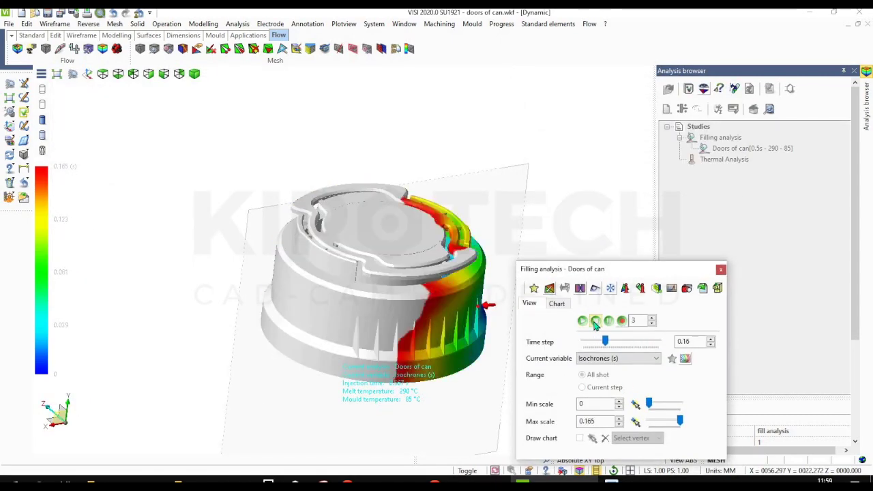
- Display the Pressure (MPa) result on the cap, inspect it around the injection point, and play its filling animation
{"action": "left_click", "coordinate": [631, 360]}
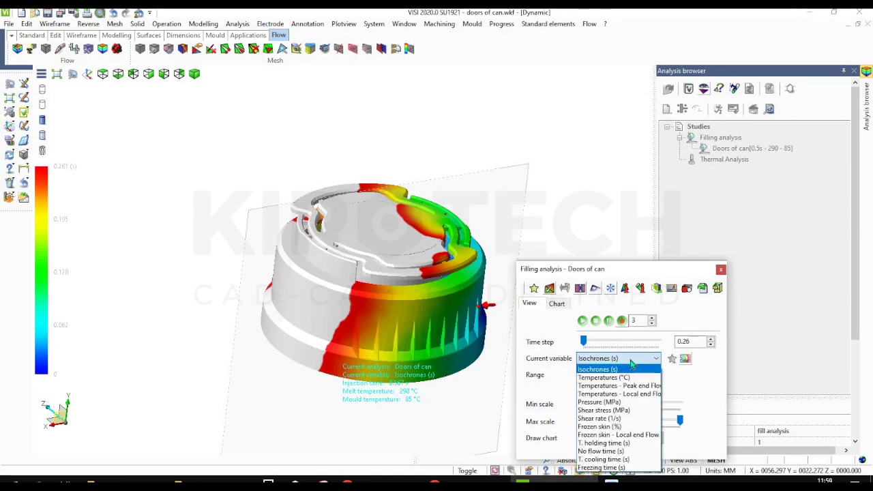
{"action": "left_click", "coordinate": [625, 402]}
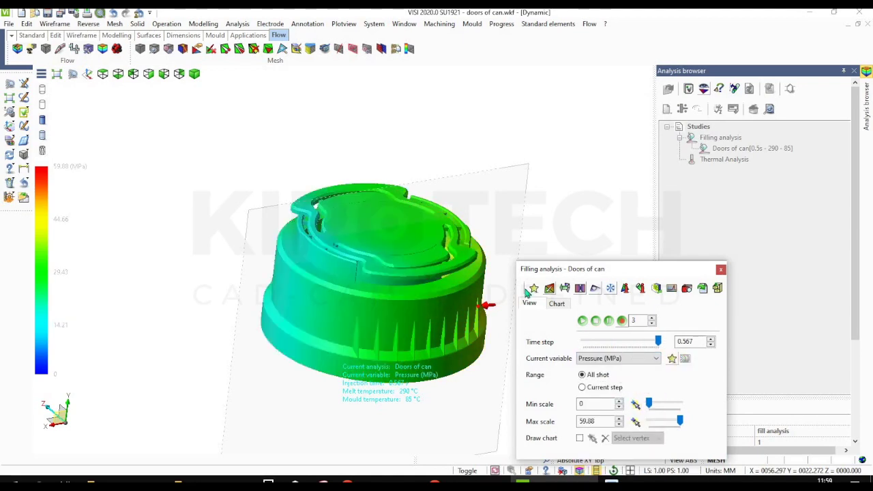
{"action": "middle_click_drag", "start_coordinate": [385, 339], "coordinate": [337, 337]}
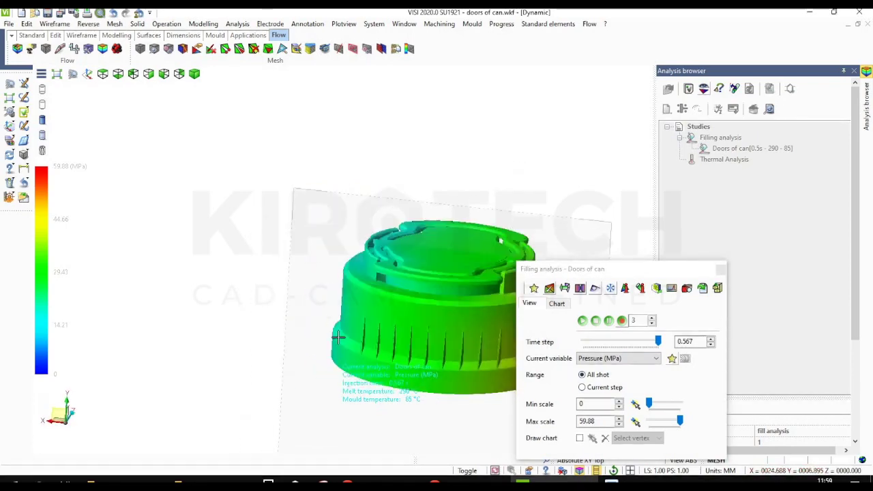
{"action": "scroll", "coordinate": [469, 272], "scroll_direction": "up", "scroll_amount": 4}
{"action": "scroll", "coordinate": [409, 317], "scroll_direction": "down", "scroll_amount": 3}
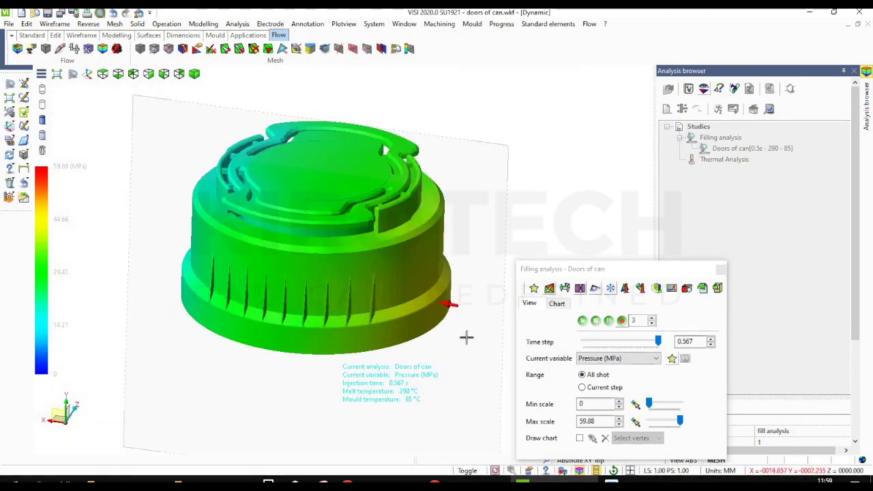
{"action": "left_click", "coordinate": [583, 323]}
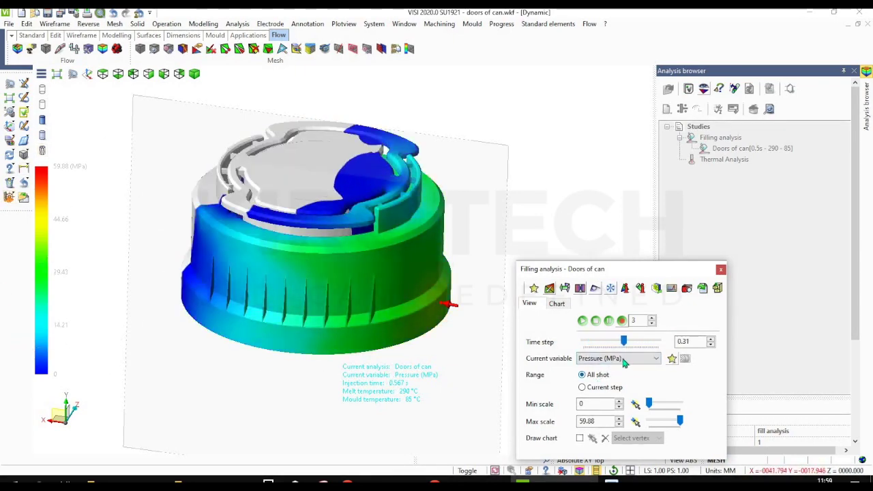
- Display the T. cooling time (s) result with welding lines shown on the cap, and check it for frozen elements
{"action": "left_click", "coordinate": [620, 359]}
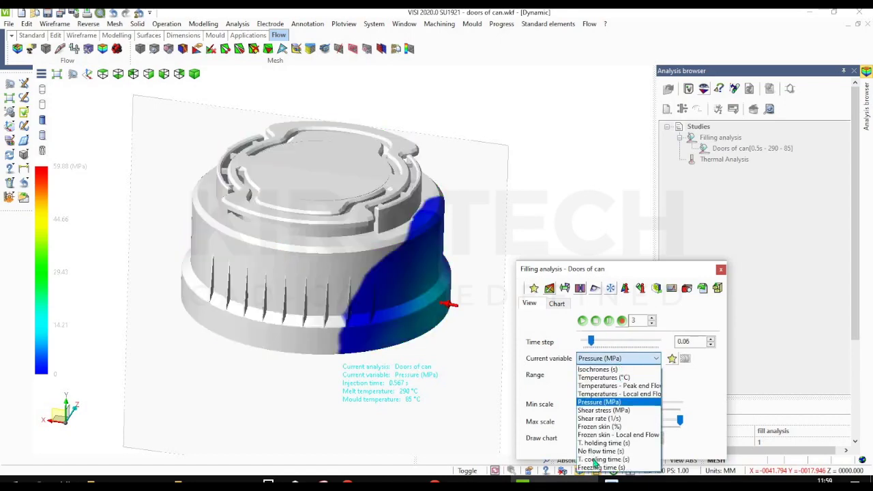
{"action": "left_click", "coordinate": [586, 459]}
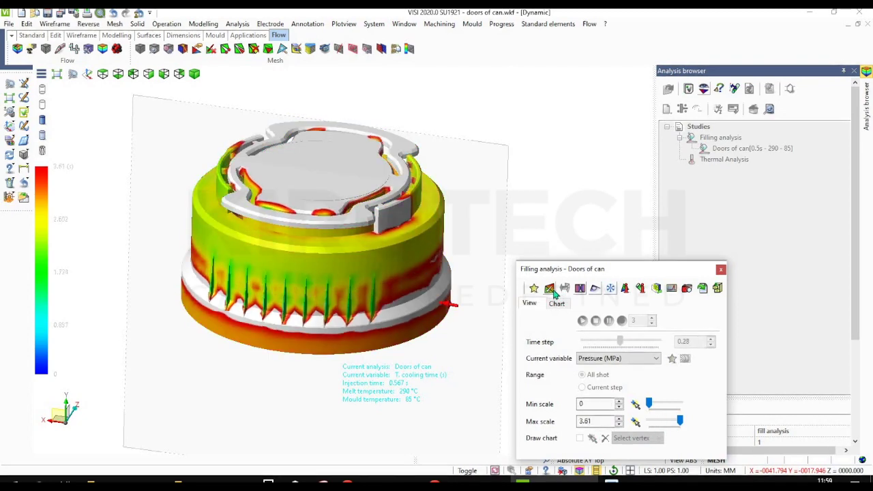
{"action": "left_click", "coordinate": [579, 288]}
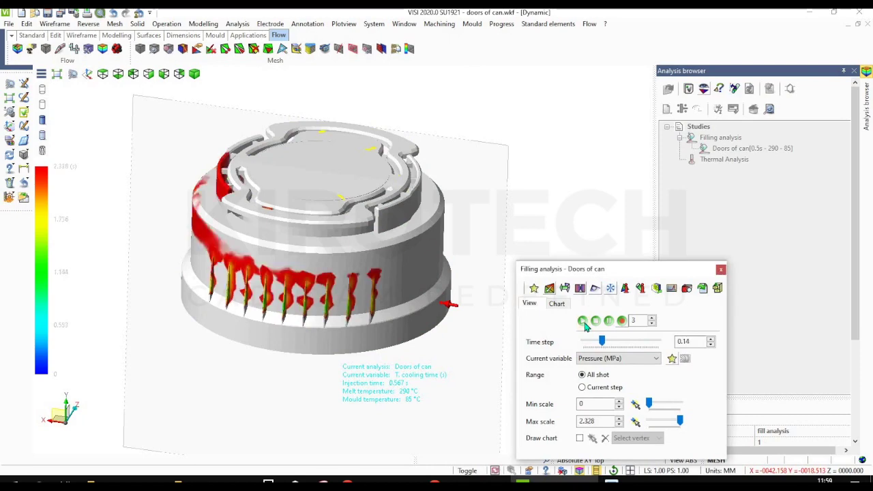
{"action": "left_click", "coordinate": [610, 288]}
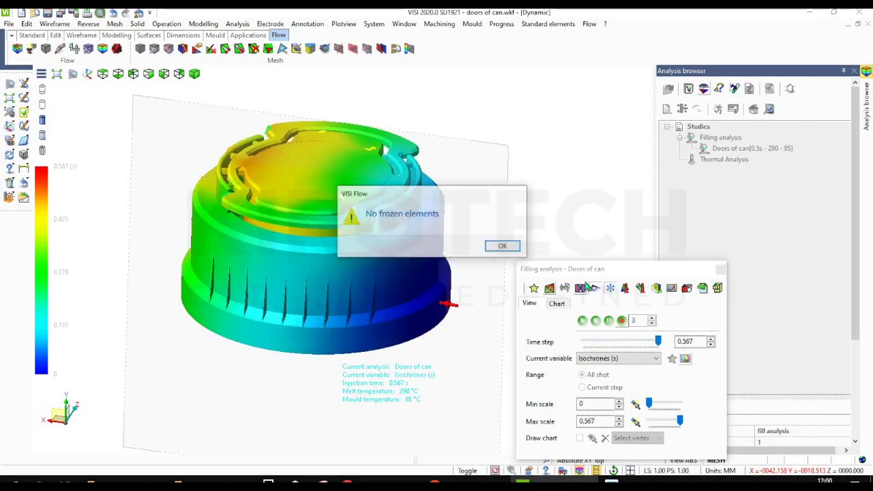
{"action": "left_click", "coordinate": [502, 246]}
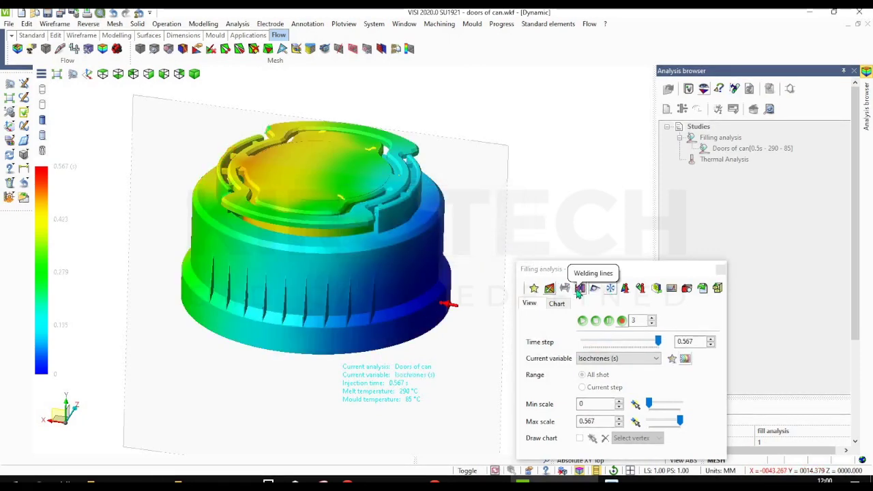
- Draw the pressure and flow rate chart over the cap and add an isochrones image at time step 0.06 to the report
{"action": "left_click", "coordinate": [671, 289]}
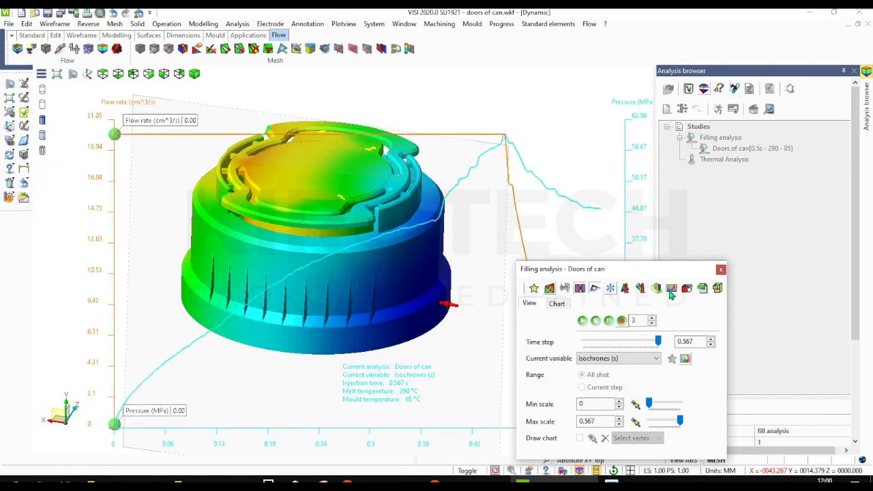
{"action": "left_click", "coordinate": [557, 305]}
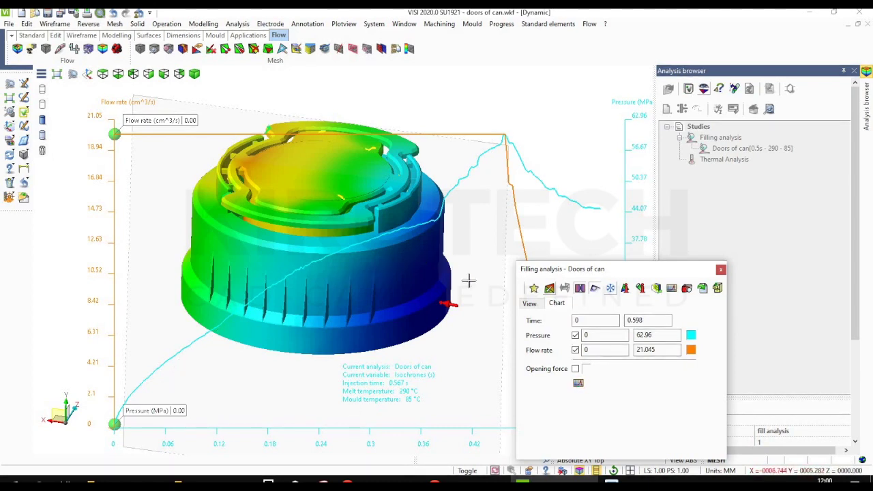
{"action": "left_click", "coordinate": [530, 304]}
{"action": "left_click", "coordinate": [583, 320]}
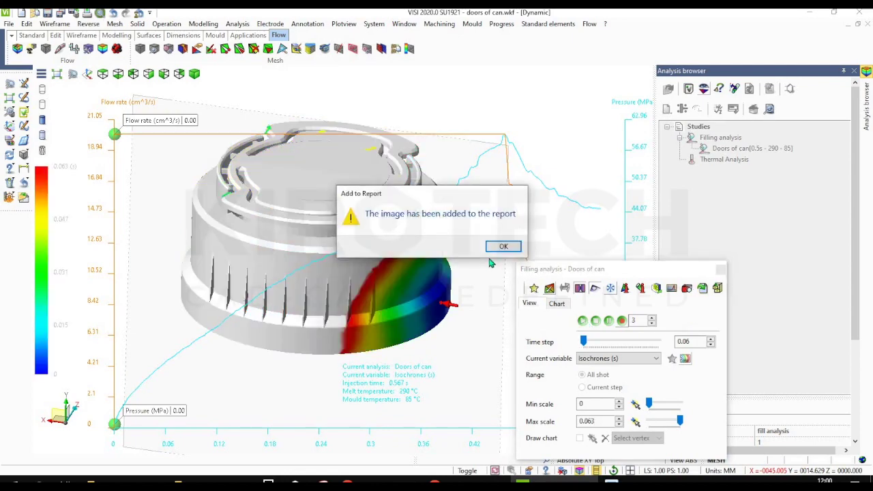
{"action": "left_click", "coordinate": [502, 247]}
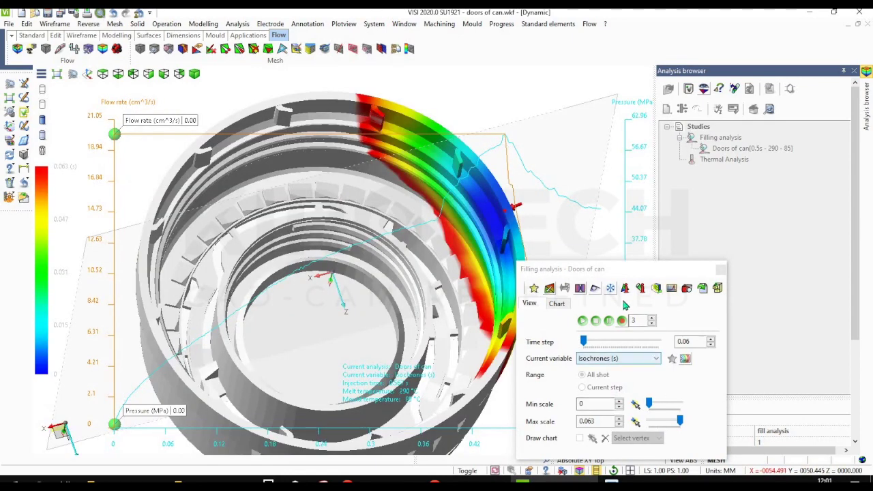
- Show the welding lines and examine them on the inside, top and outer wall of the cap
{"action": "left_click", "coordinate": [611, 289]}
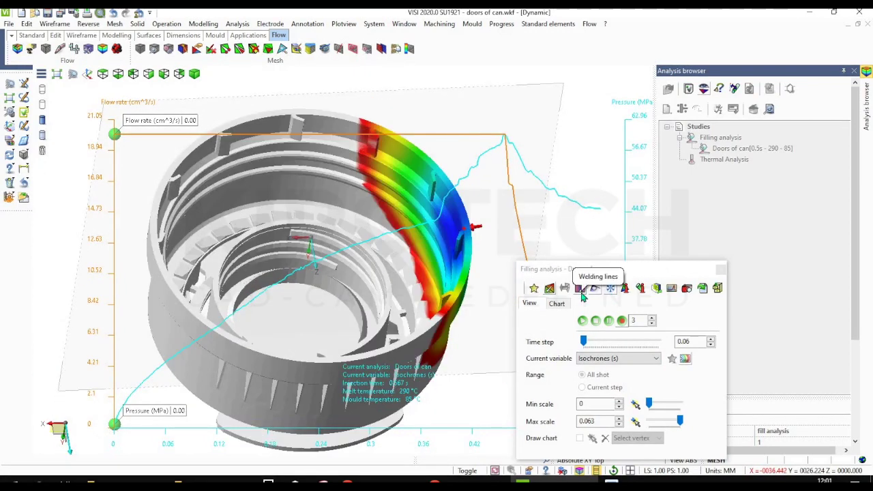
{"action": "left_click", "coordinate": [579, 289]}
{"action": "scroll", "coordinate": [231, 236], "scroll_direction": "up", "scroll_amount": 5}
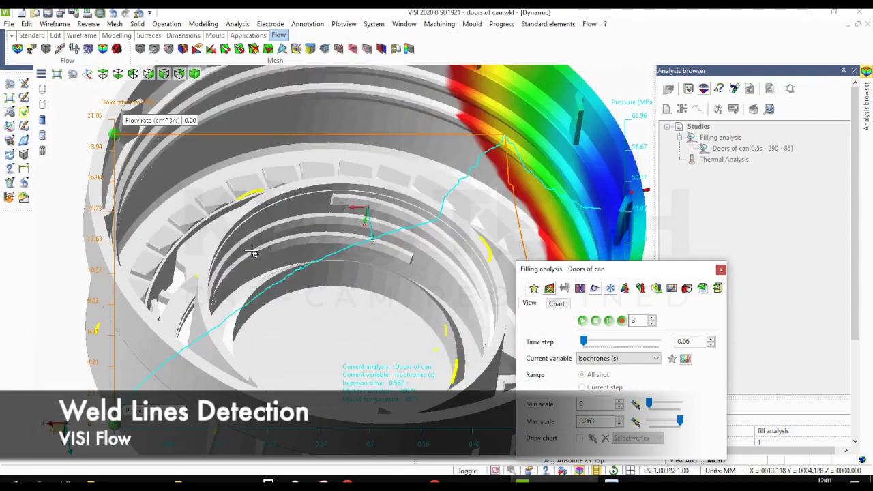
{"action": "middle_click_drag", "start_coordinate": [212, 206], "coordinate": [444, 395]}
{"action": "scroll", "coordinate": [444, 396], "scroll_direction": "down", "scroll_amount": 6}
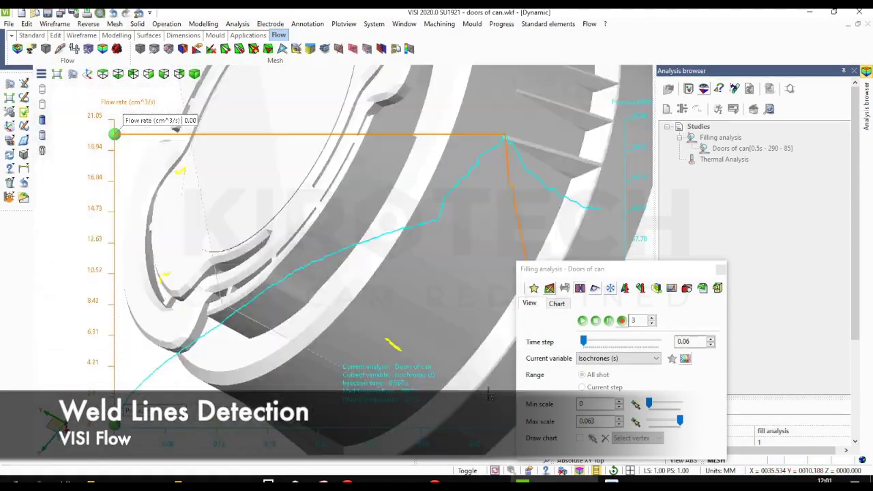
{"action": "middle_click_drag", "start_coordinate": [412, 317], "coordinate": [398, 355]}
{"action": "scroll", "coordinate": [398, 355], "scroll_direction": "down", "scroll_amount": 4}
{"action": "scroll", "coordinate": [389, 361], "scroll_direction": "up", "scroll_amount": 5}
{"action": "scroll", "coordinate": [381, 363], "scroll_direction": "up", "scroll_amount": 6}
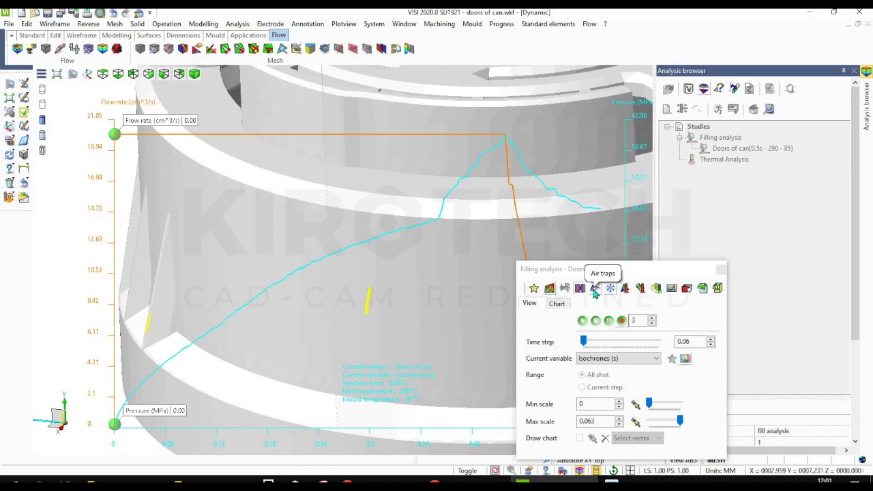
- Show the air traps and inspect the marked areas around the outer lugs on top of the cap
{"action": "left_click", "coordinate": [594, 292]}
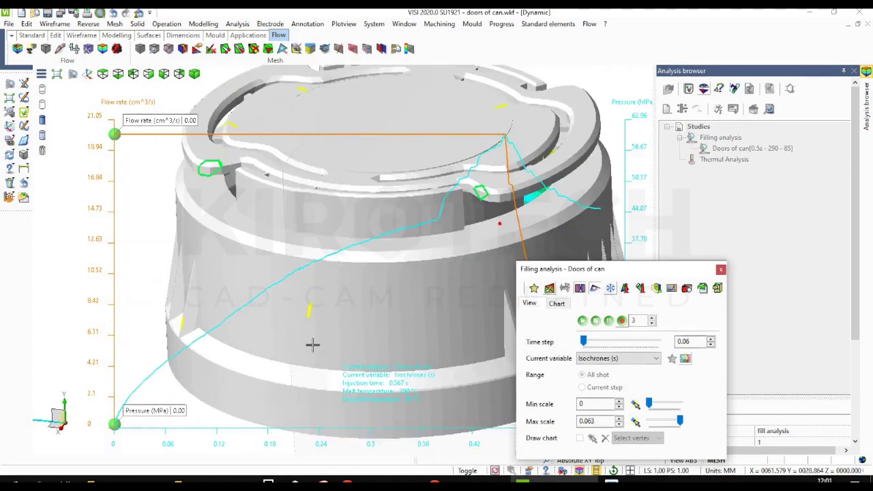
{"action": "scroll", "coordinate": [350, 347], "scroll_direction": "up", "scroll_amount": 10}
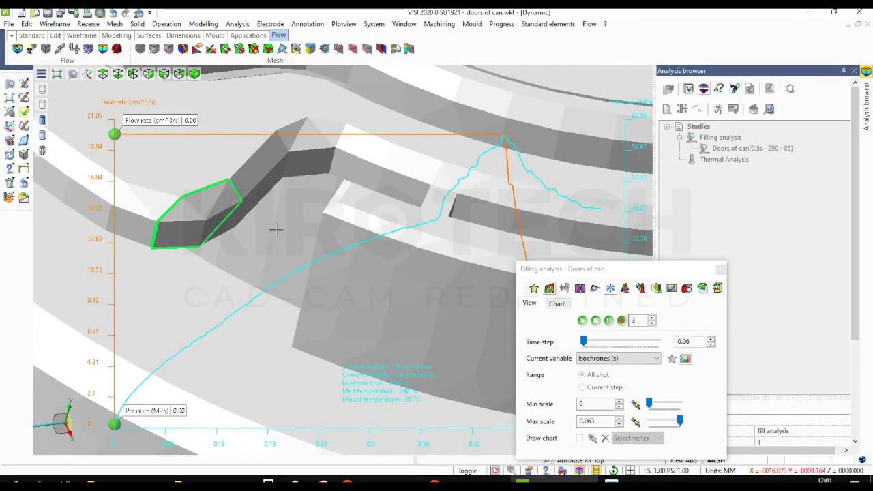
{"action": "scroll", "coordinate": [218, 266], "scroll_direction": "down", "scroll_amount": 5}
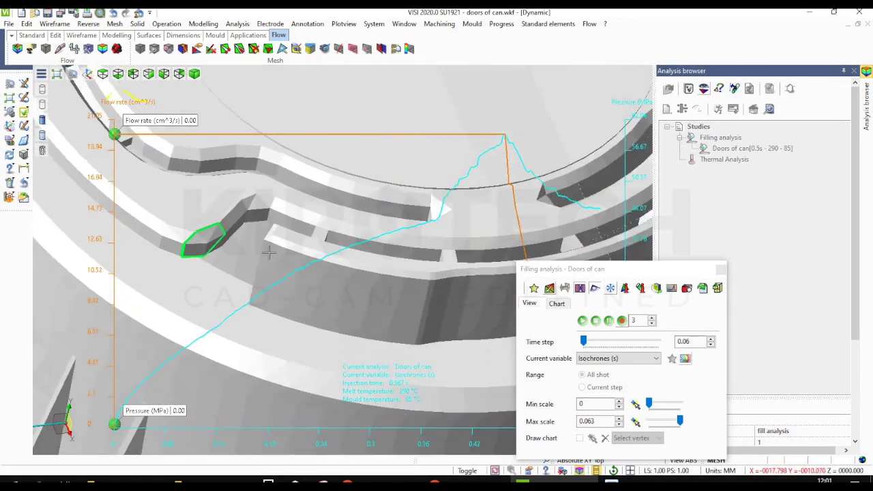
{"action": "scroll", "coordinate": [463, 206], "scroll_direction": "up", "scroll_amount": 6}
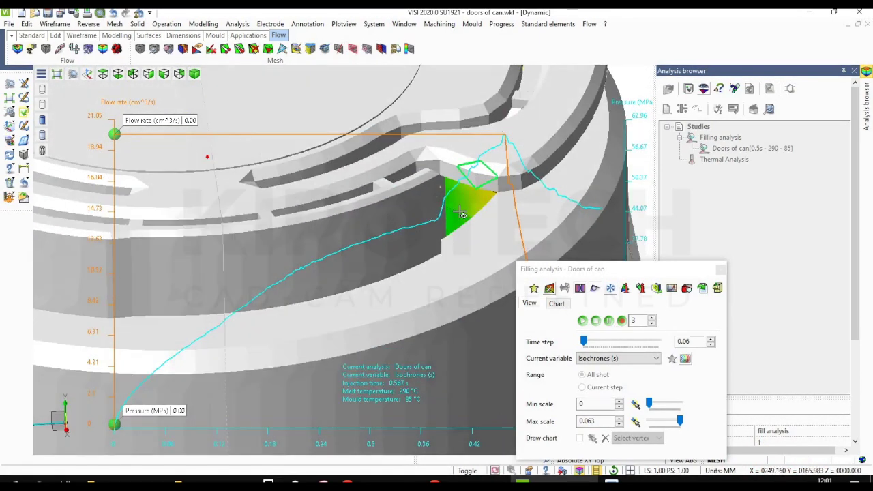
{"action": "scroll", "coordinate": [462, 214], "scroll_direction": "down", "scroll_amount": 5}
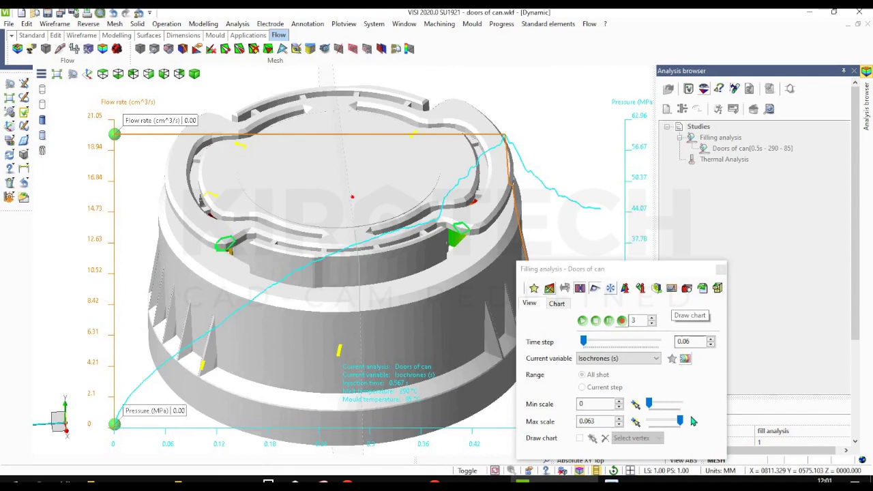
- Close the filling results and open the report to view its "Doors of can: Isochrones" entry and image
{"action": "left_click", "coordinate": [720, 269]}
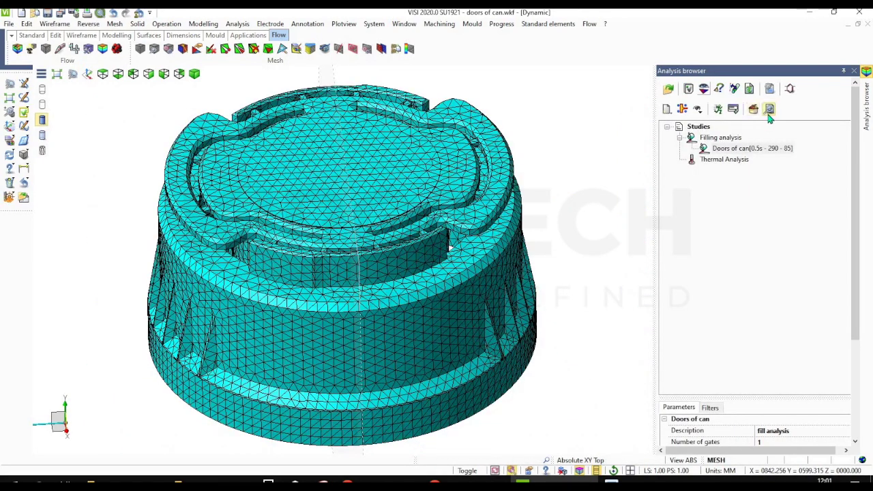
{"action": "left_click", "coordinate": [769, 110]}
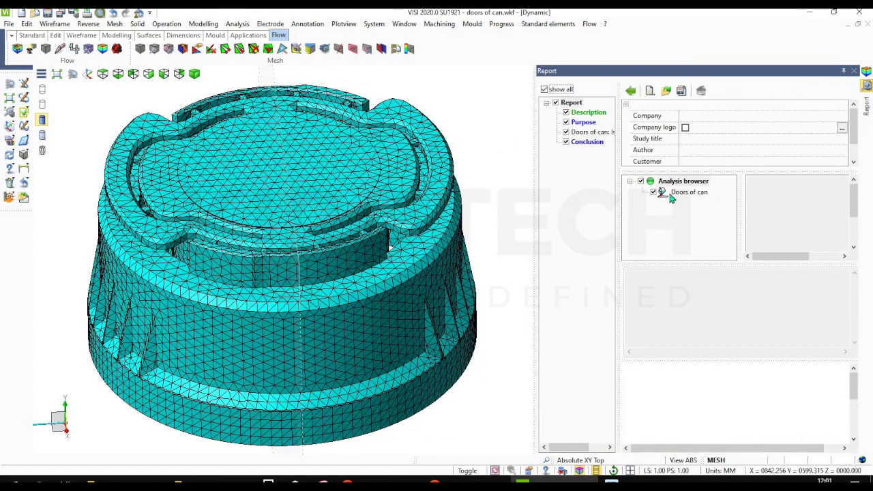
{"action": "left_click", "coordinate": [589, 132]}
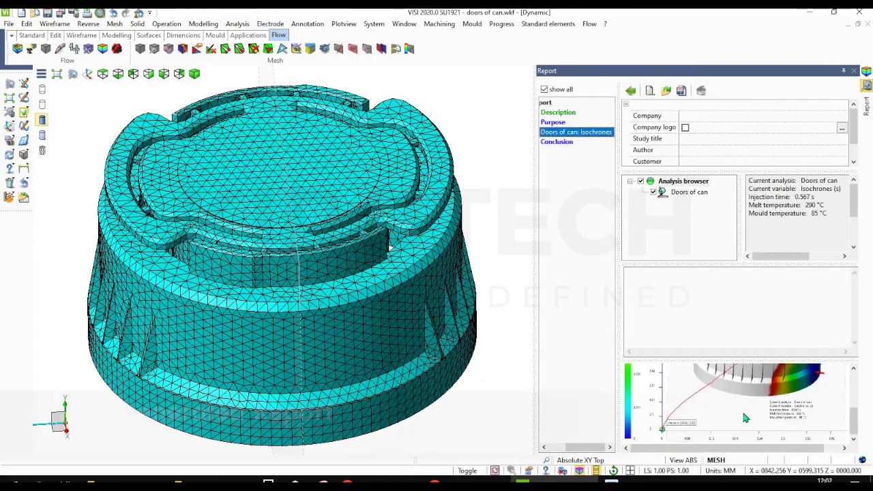